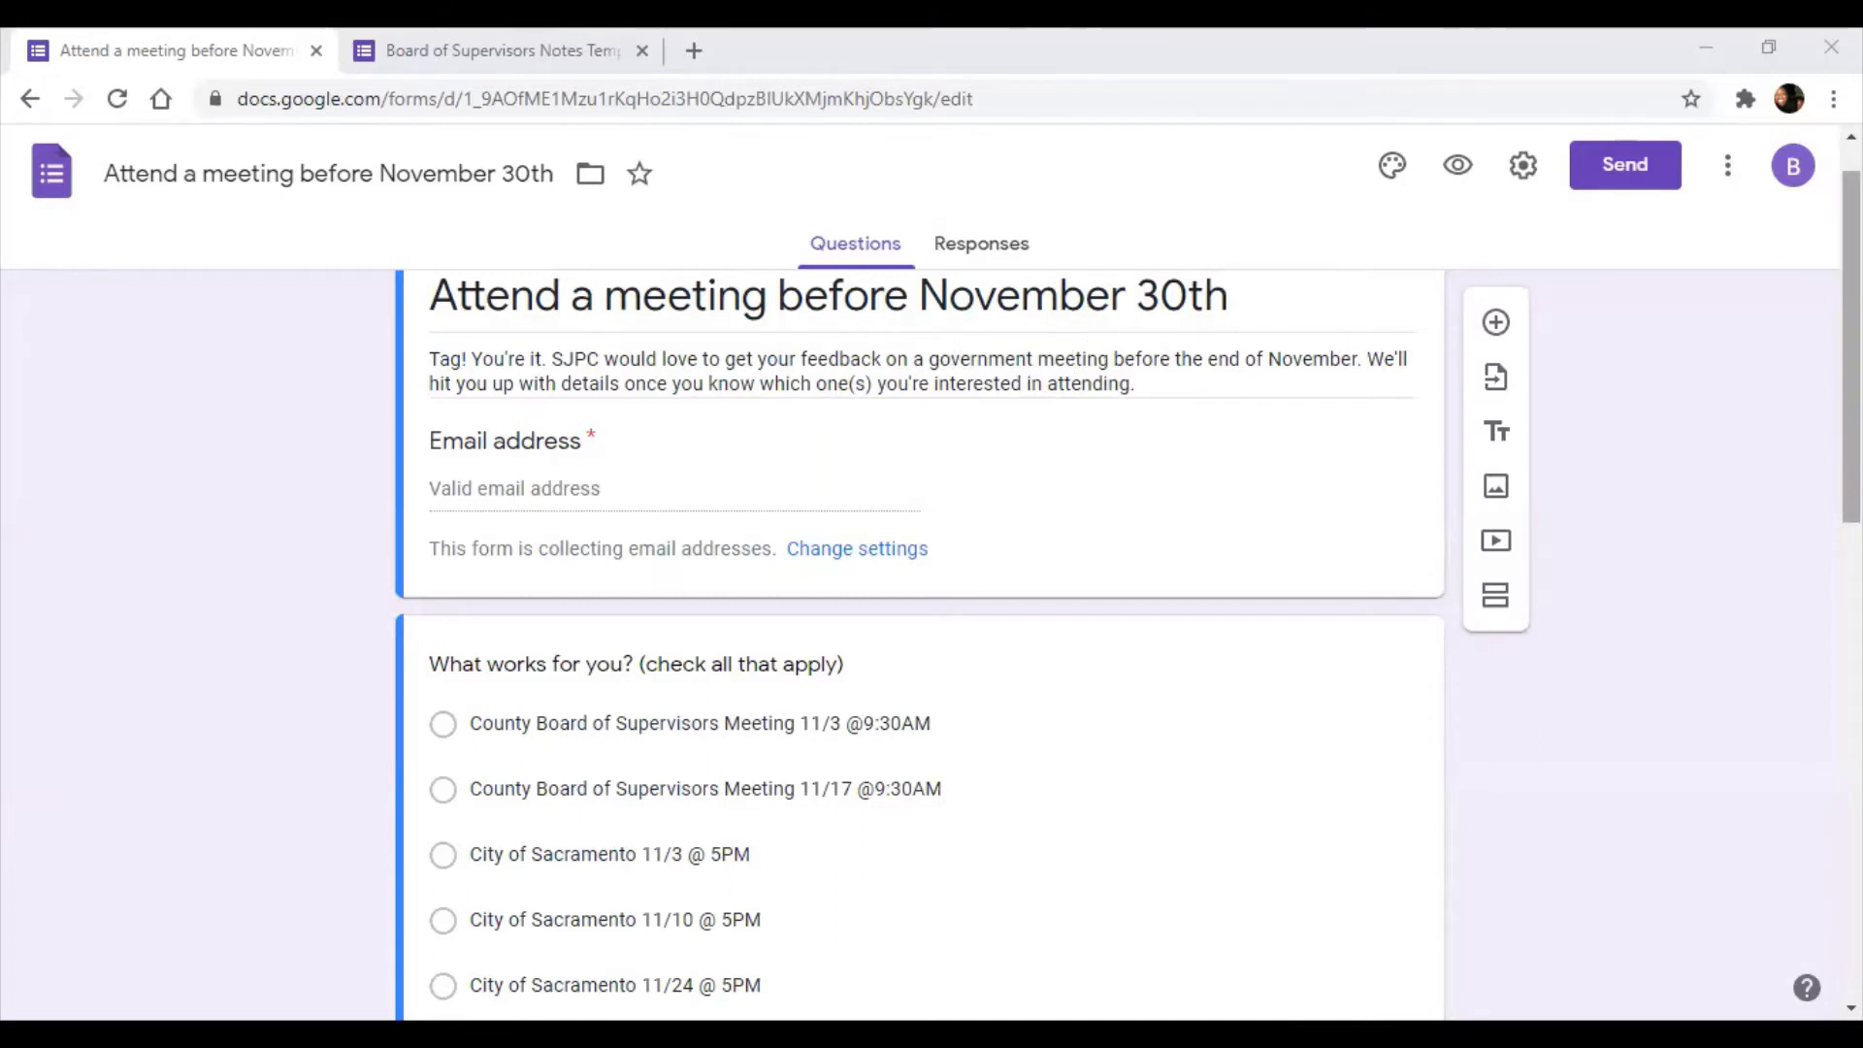
- Scroll through the meeting options on the 'Attend a meeting before November 30th' form
scroll(920, 641, down, 1)
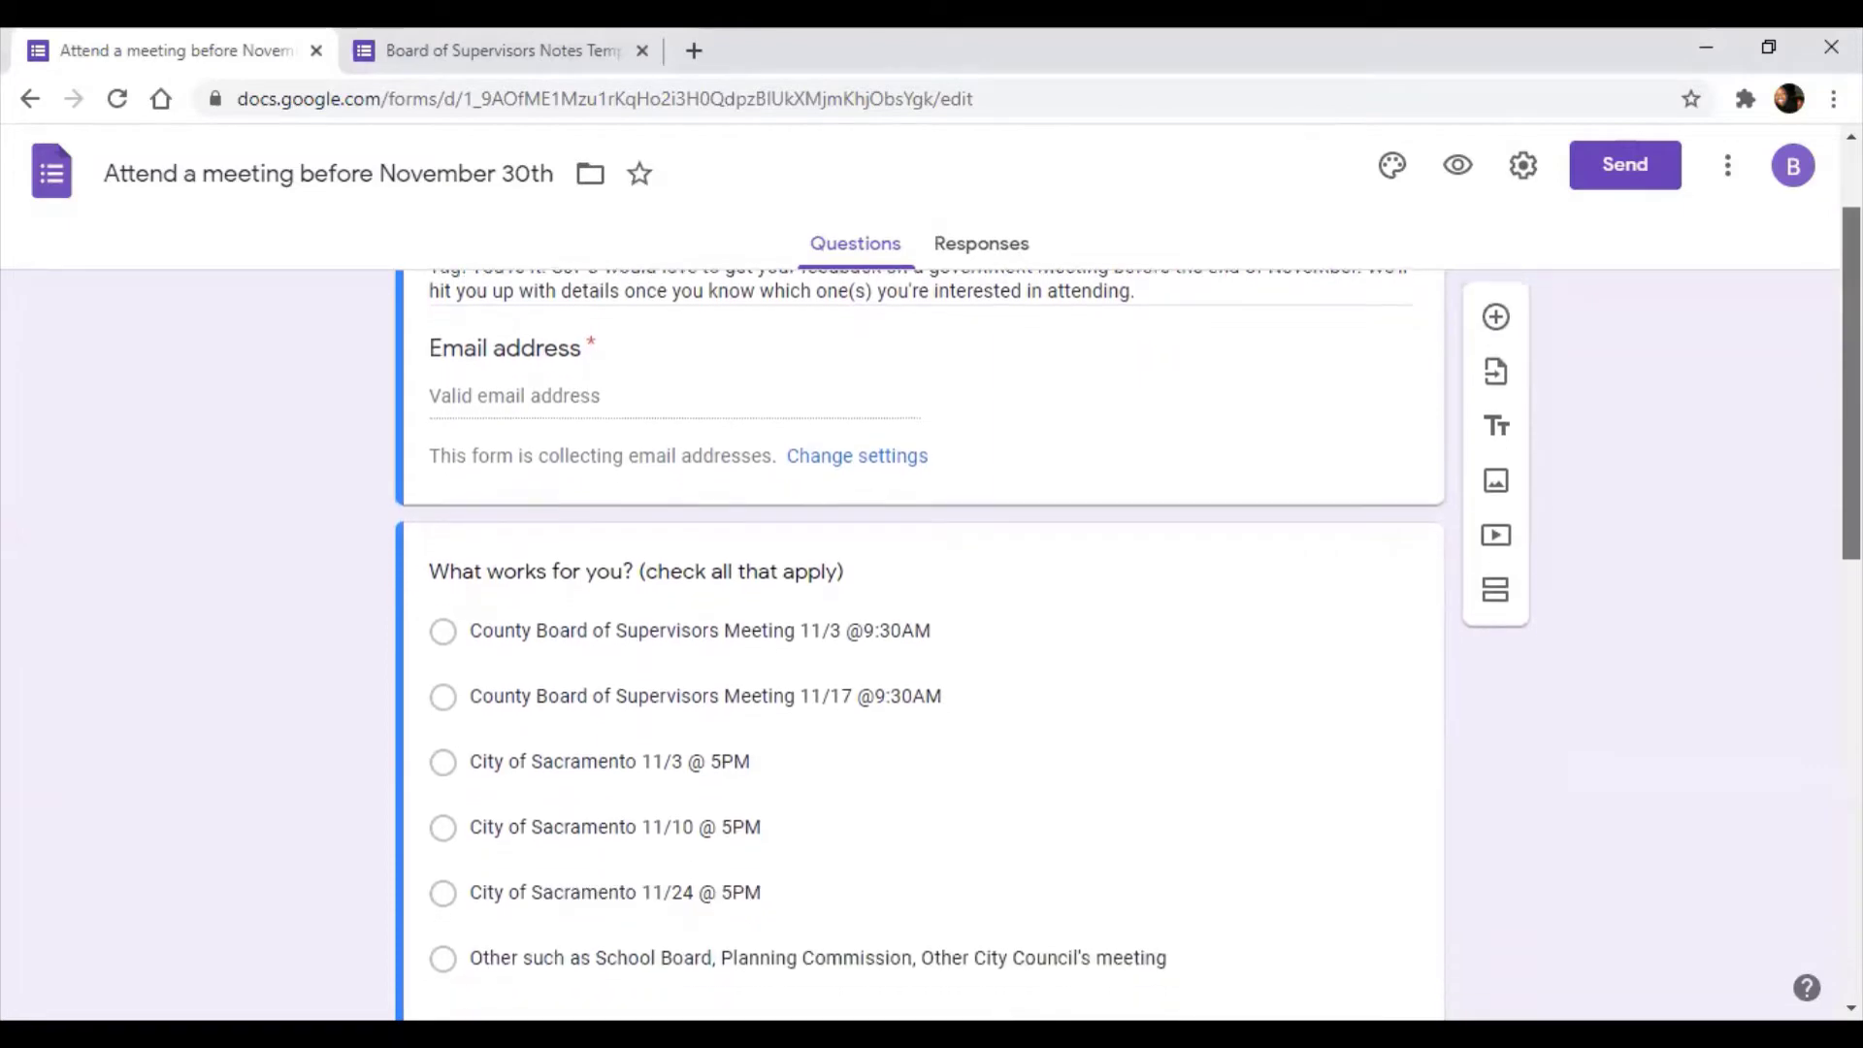
scroll(852, 632, down, 1)
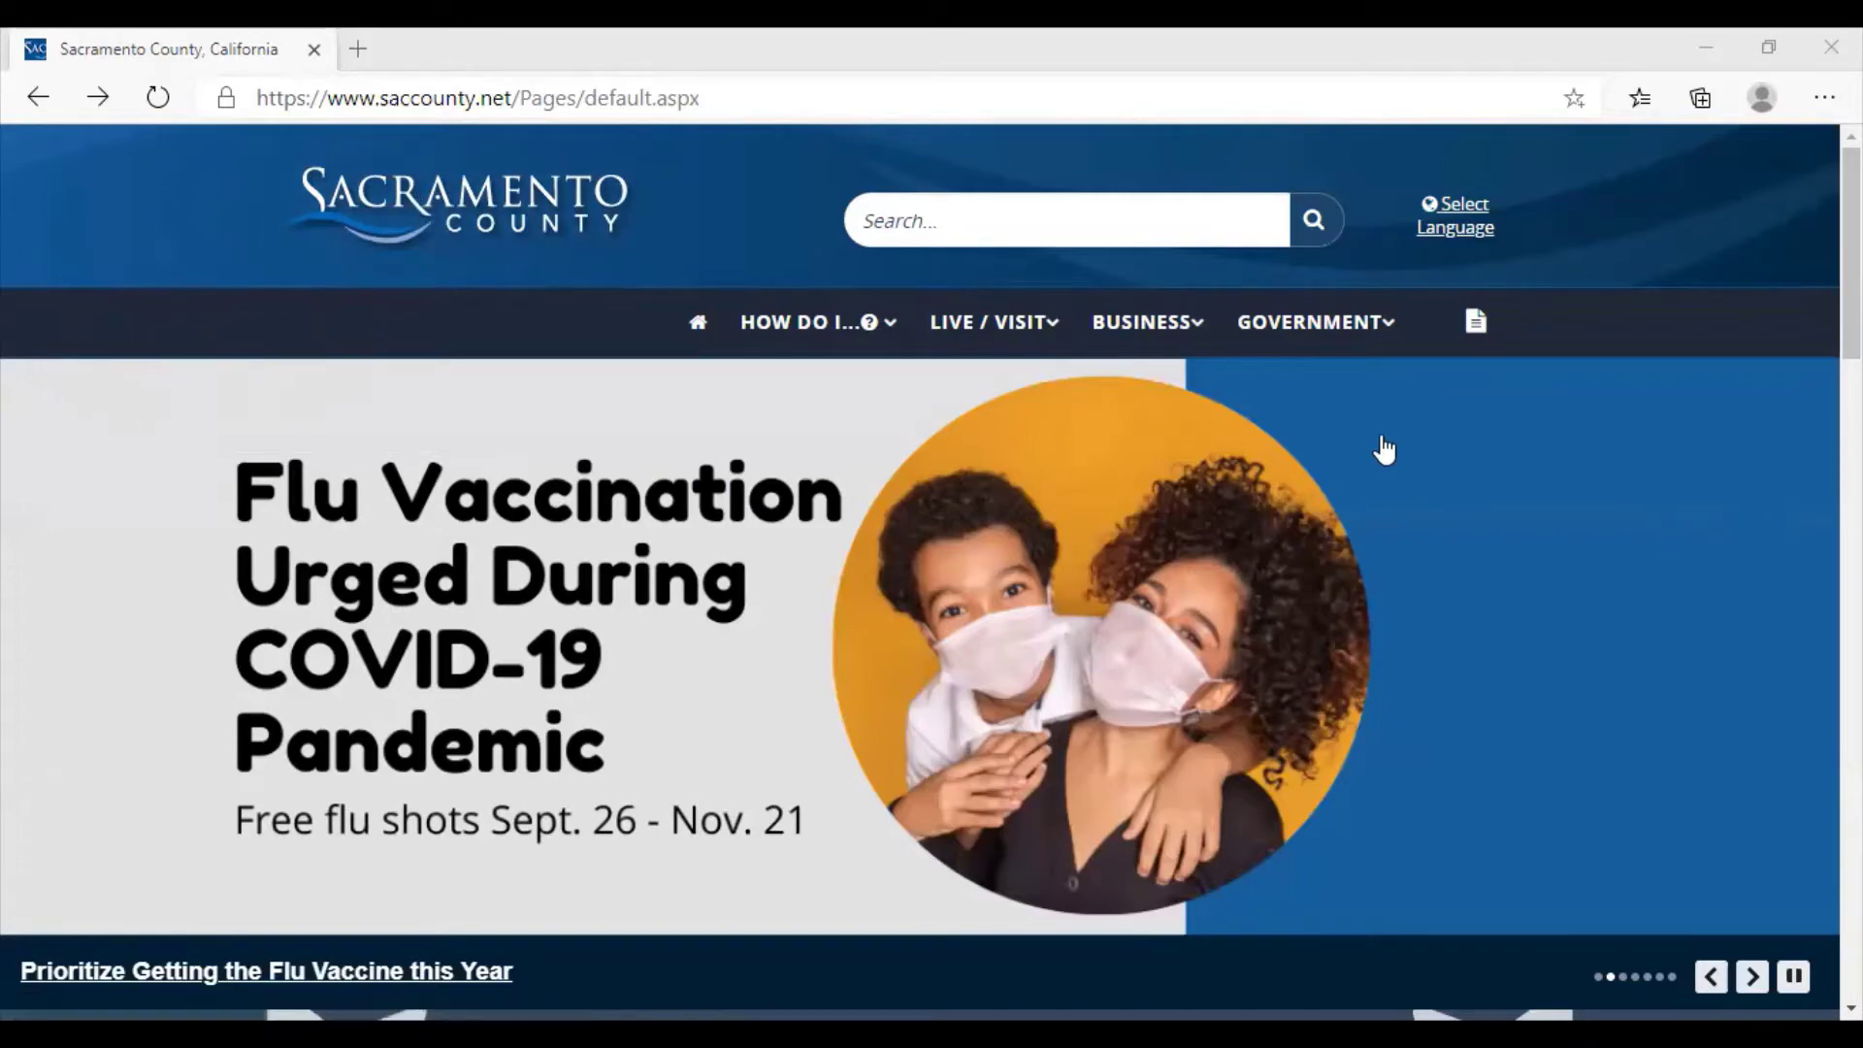
- Go to Government > Public Meetings and open the Board of Supervisors meeting agenda page
mouse_move(1355, 287)
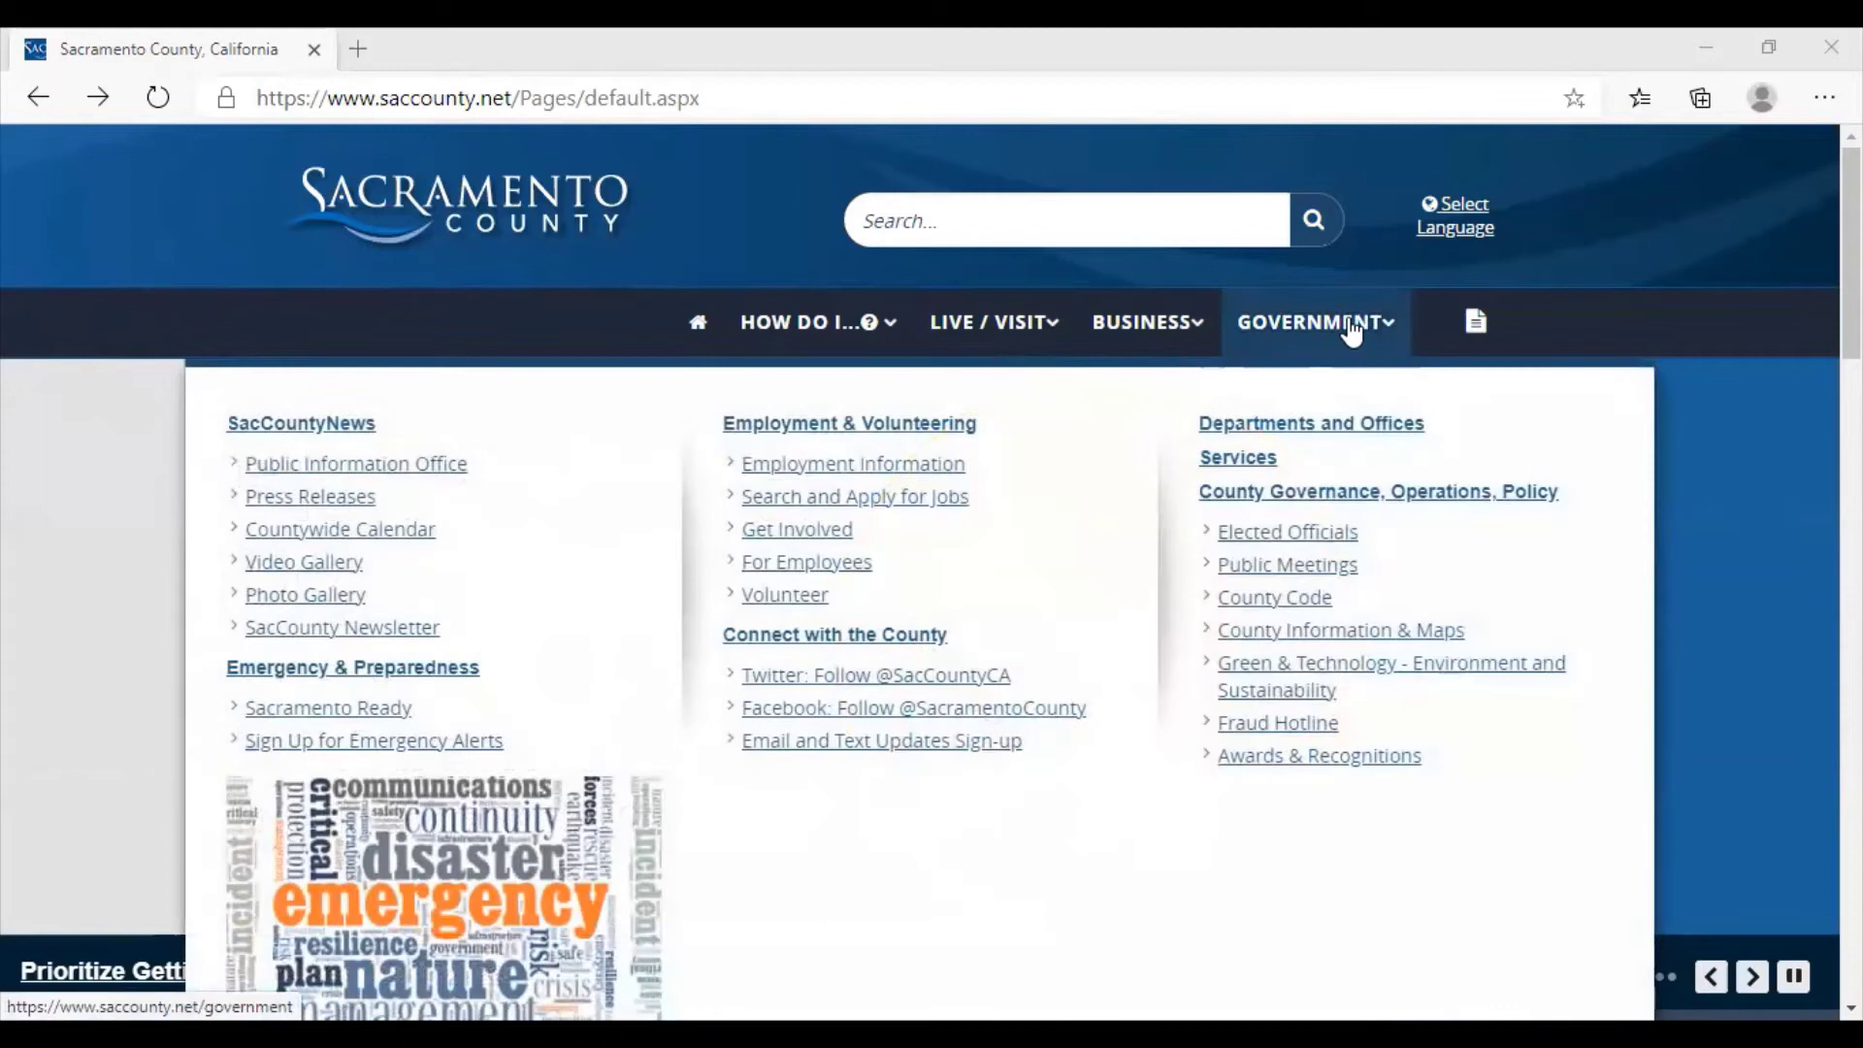
click(1290, 571)
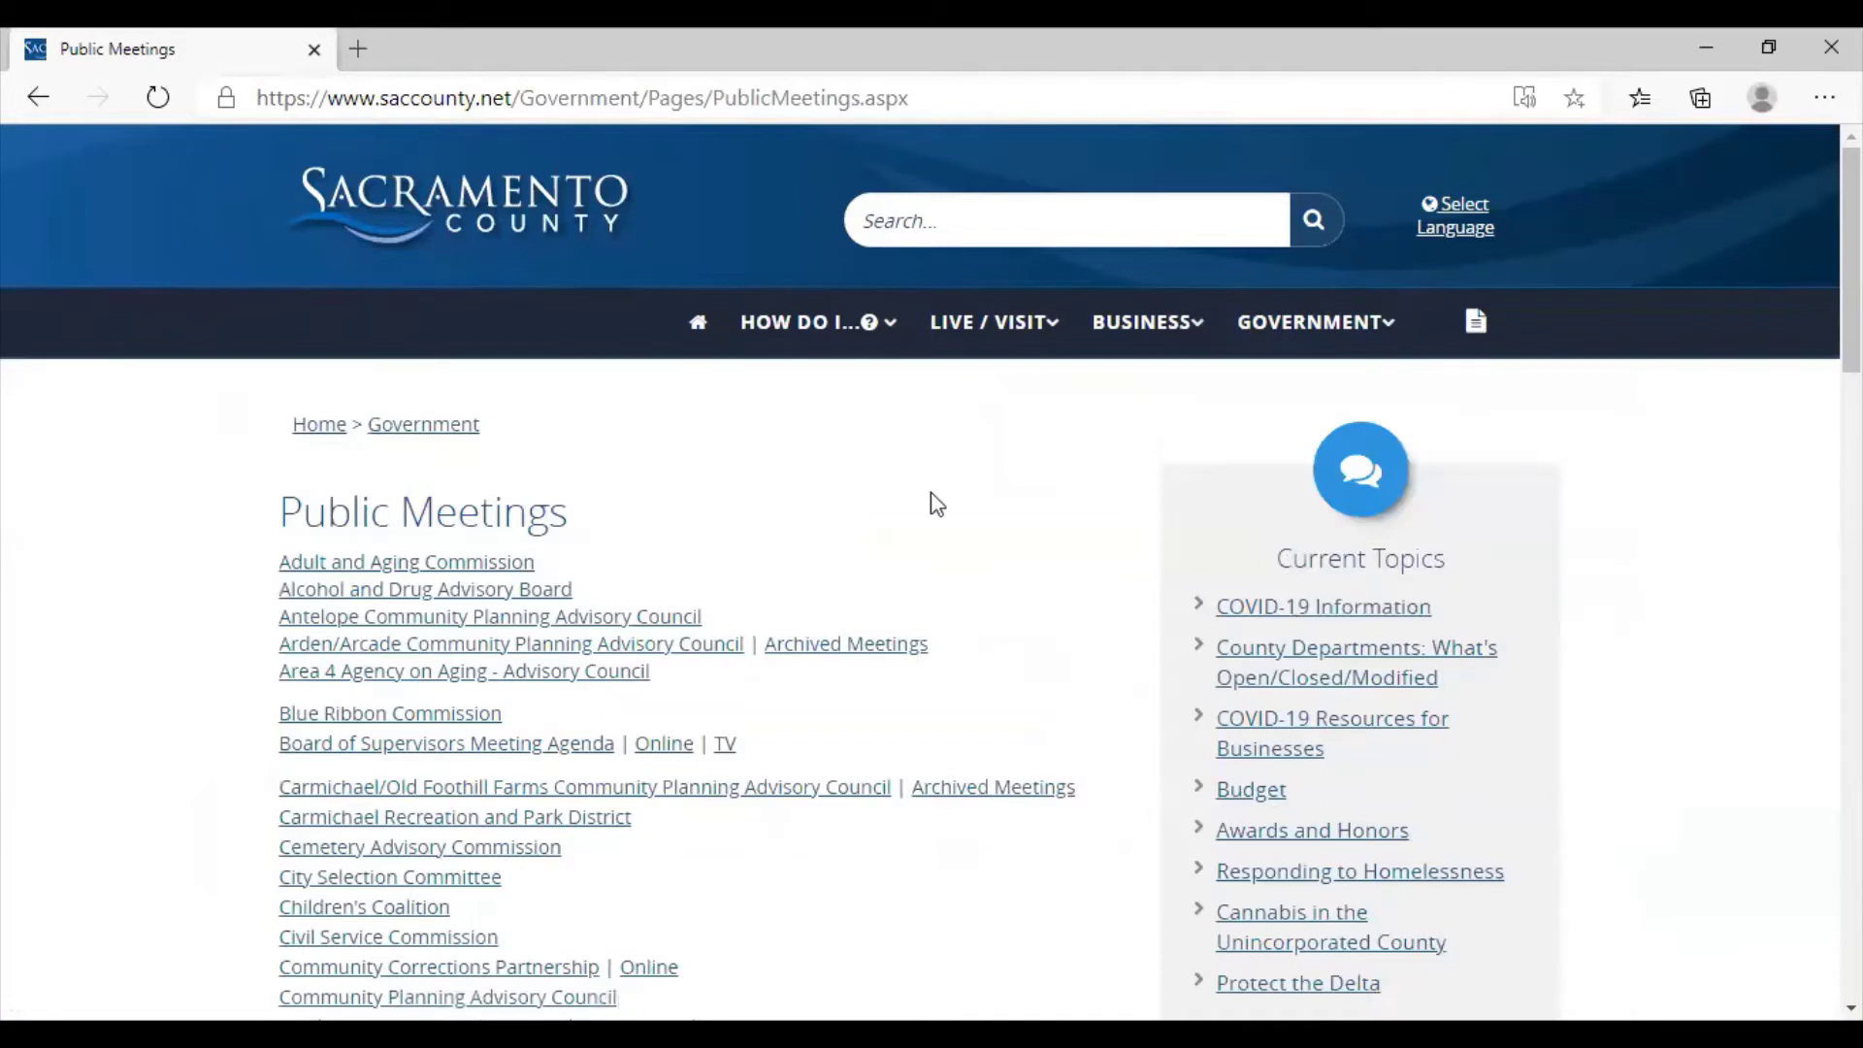
click(499, 745)
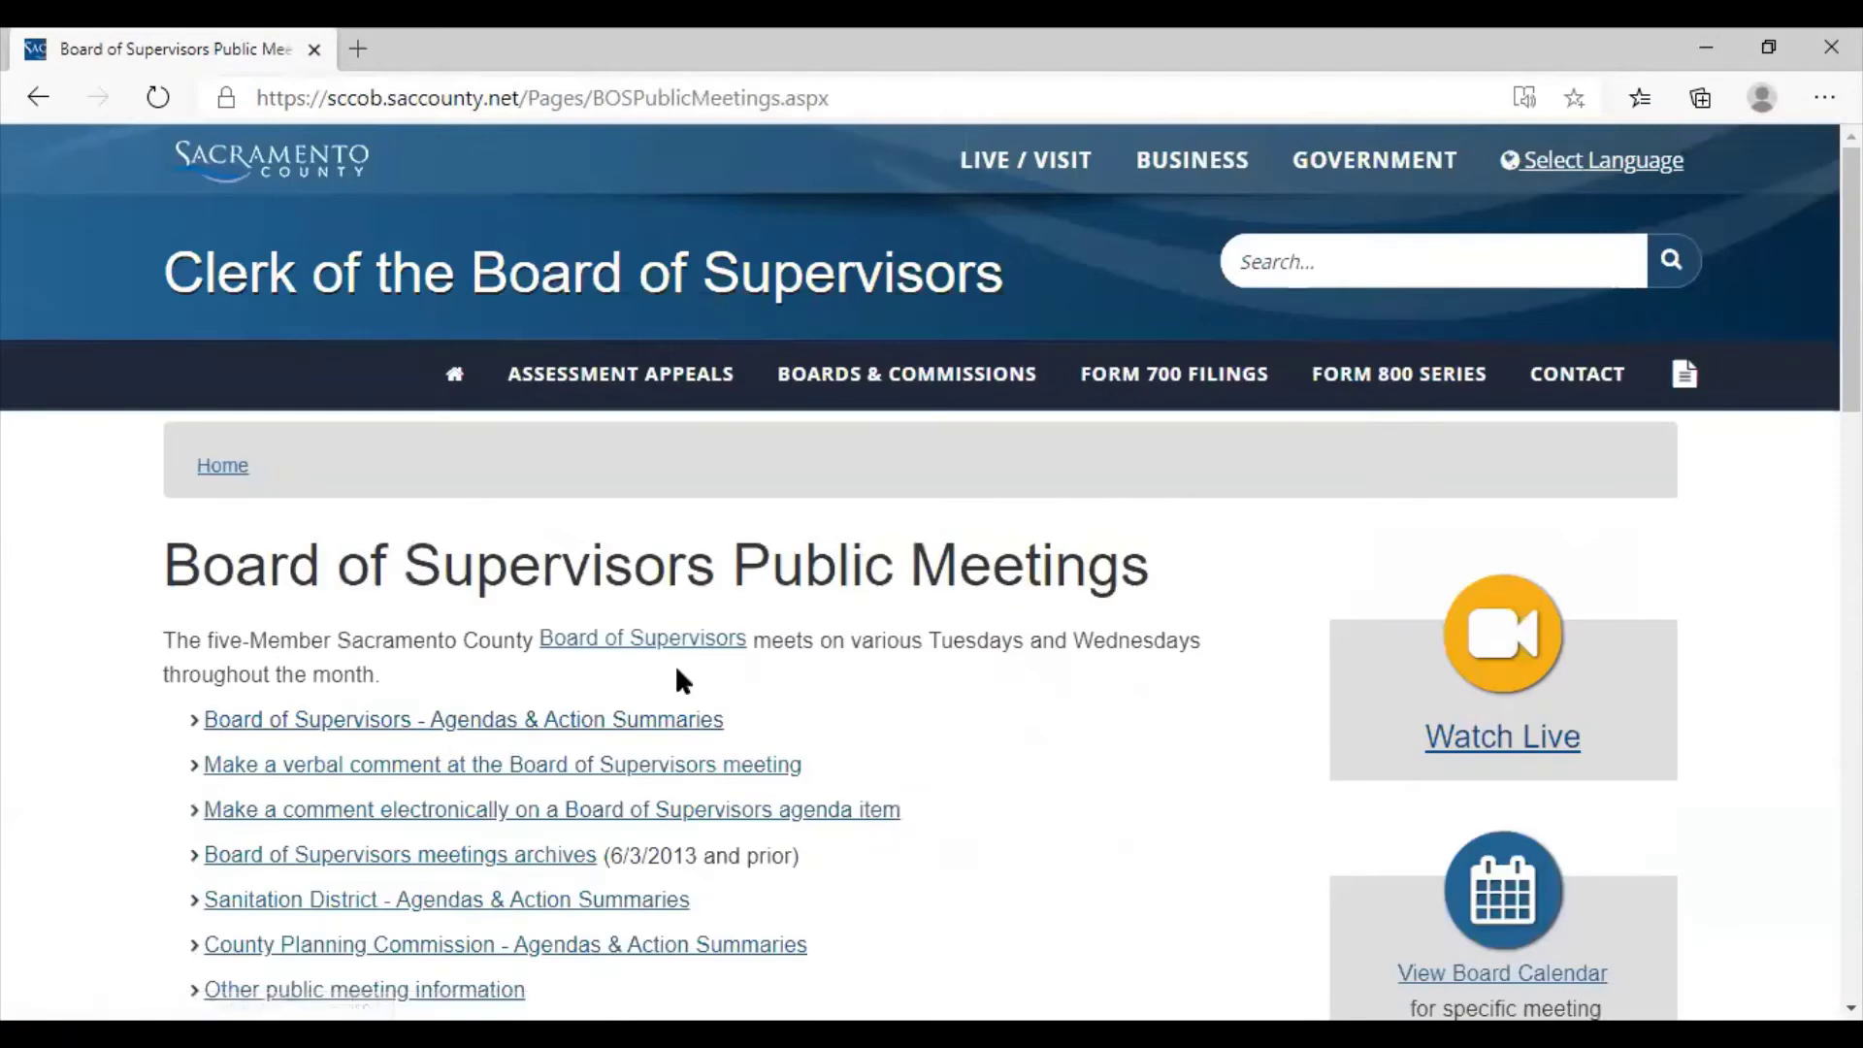
- Open Board of Supervisors Agendas & Action Summaries and find the 11/17/2020 9:30 AM meeting
click(647, 724)
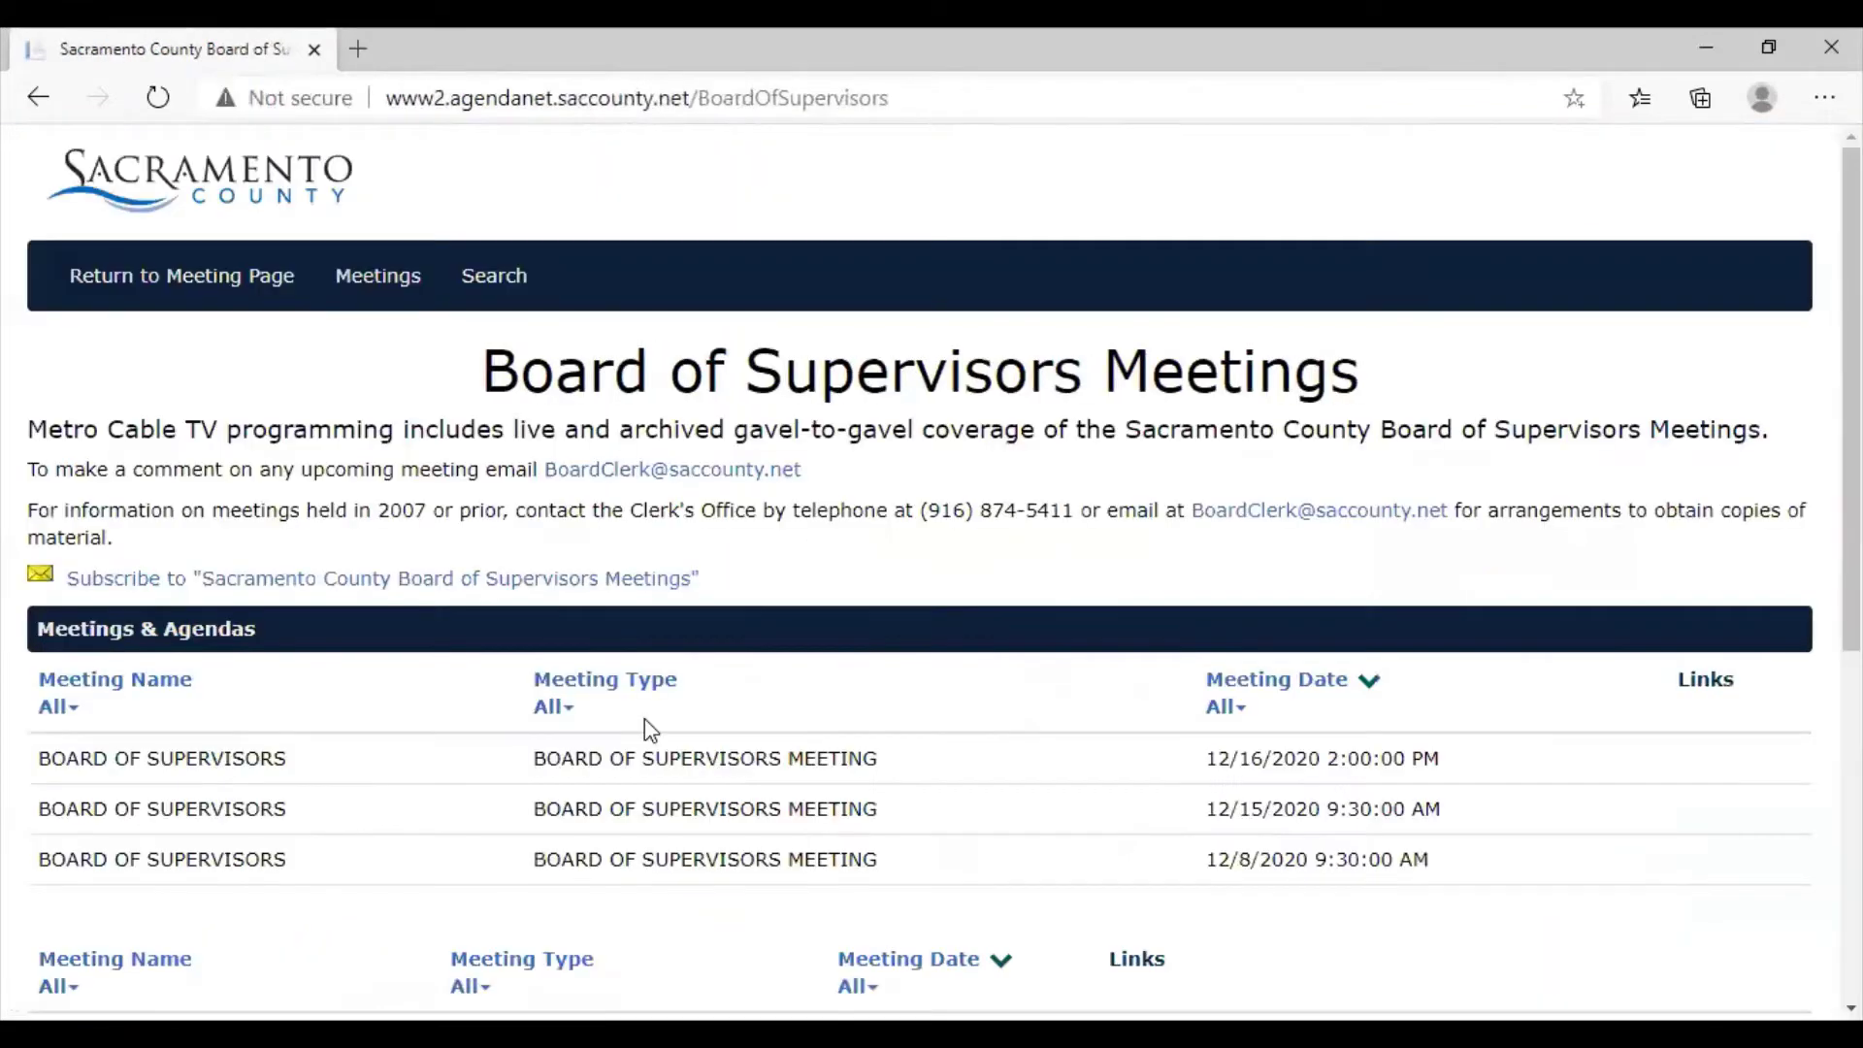
scroll(944, 573, down, 3)
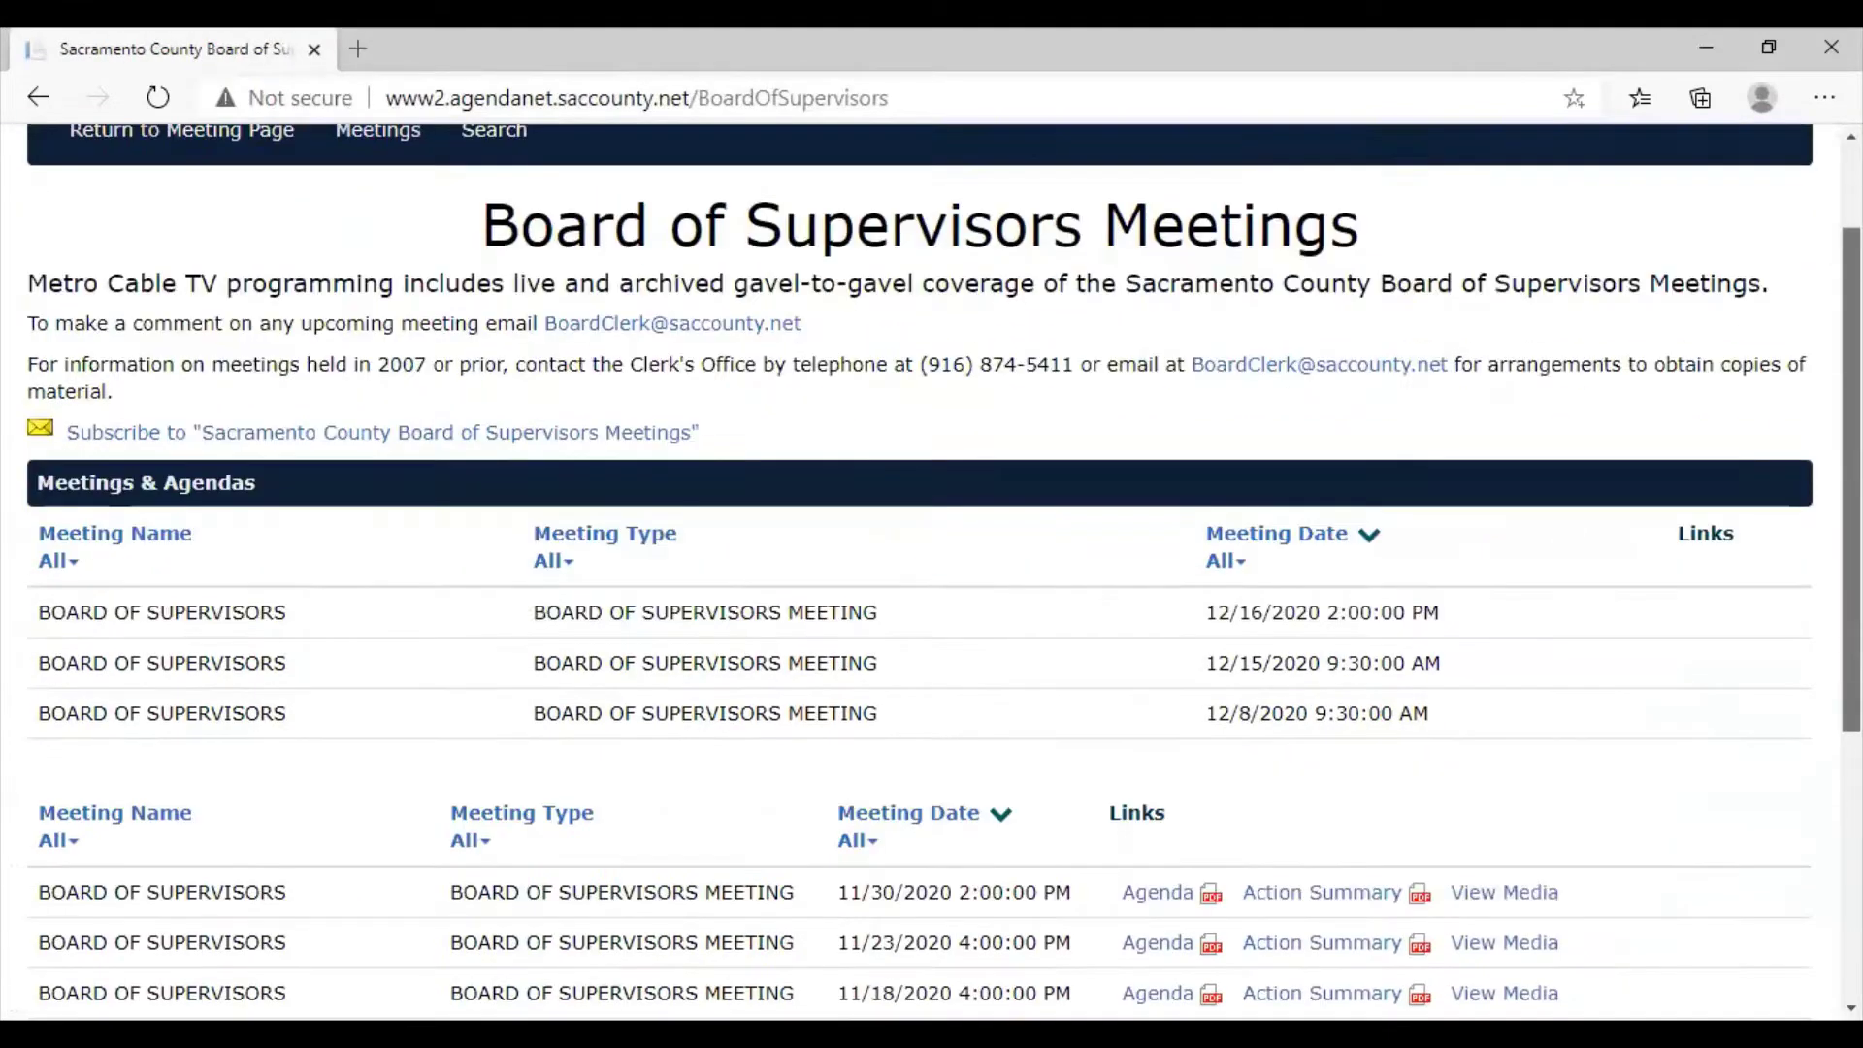
scroll(944, 572, down, 2)
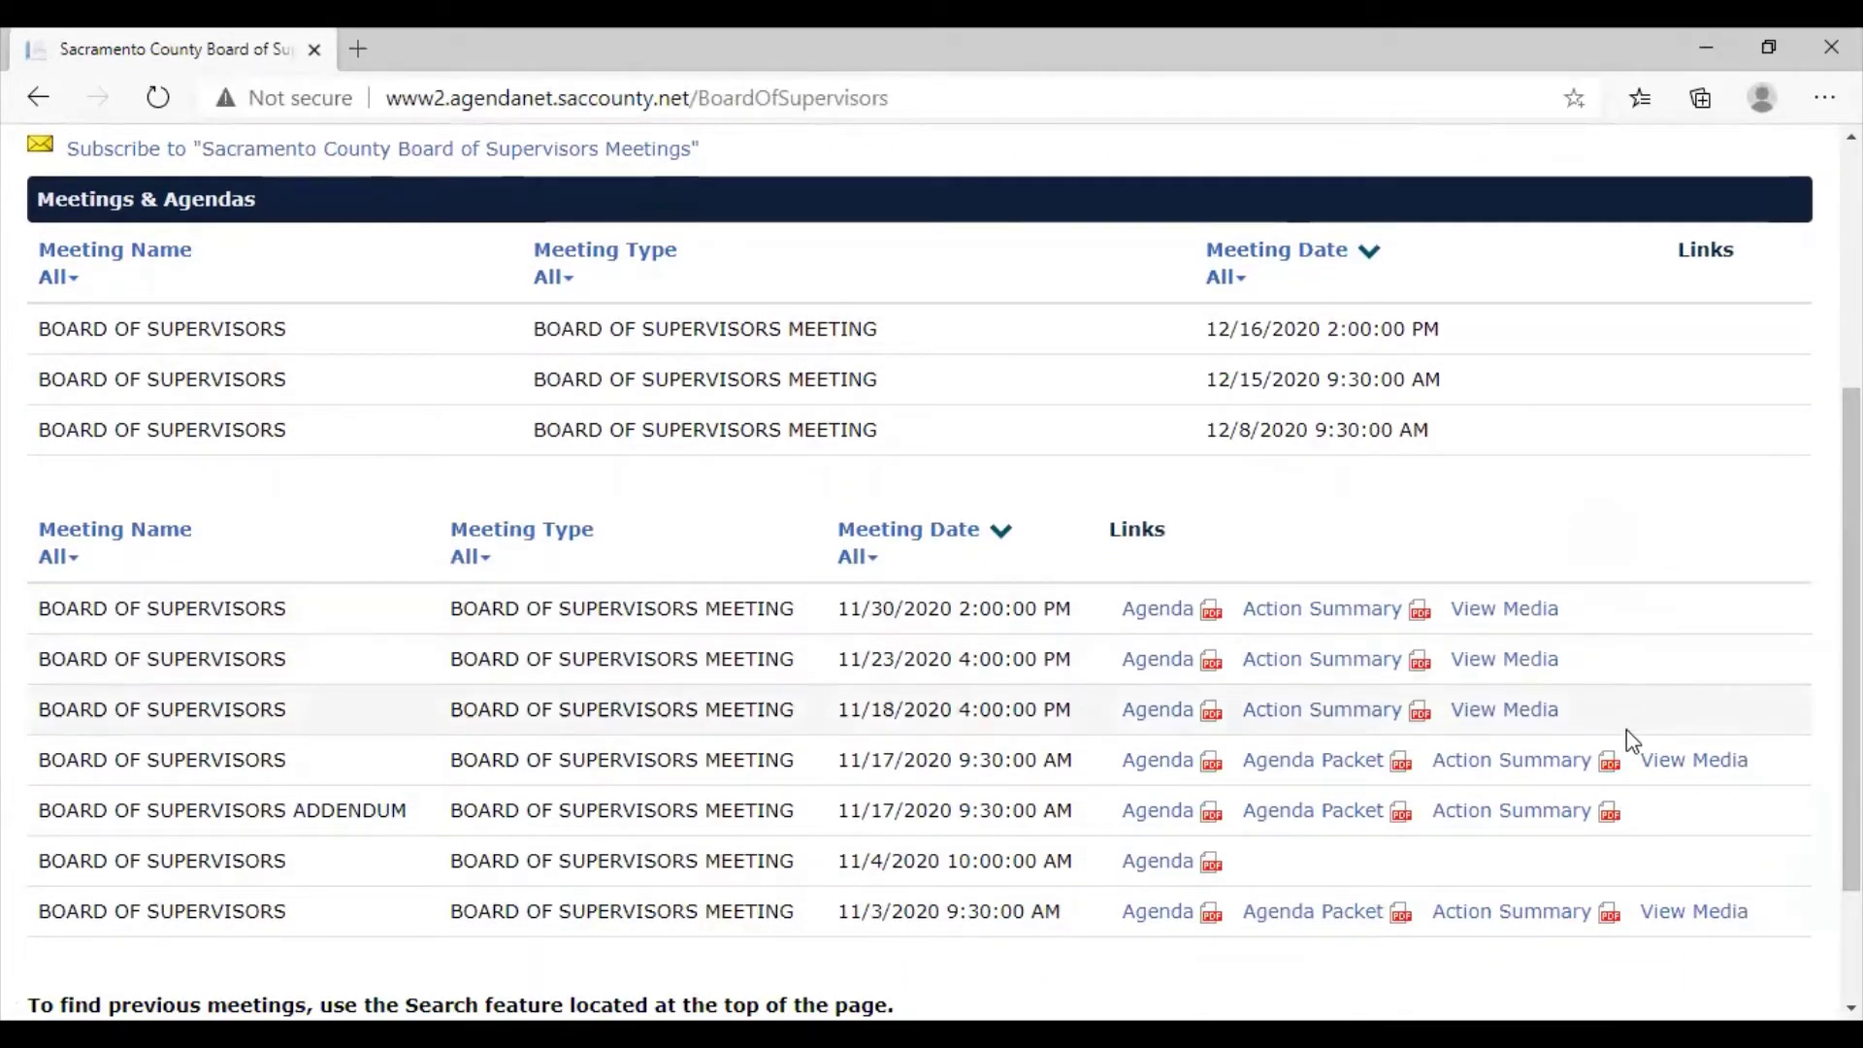
- Open the 11/17/2020 meeting video, pause it, and scroll the summary to Hearing Matters item 42
click(1674, 764)
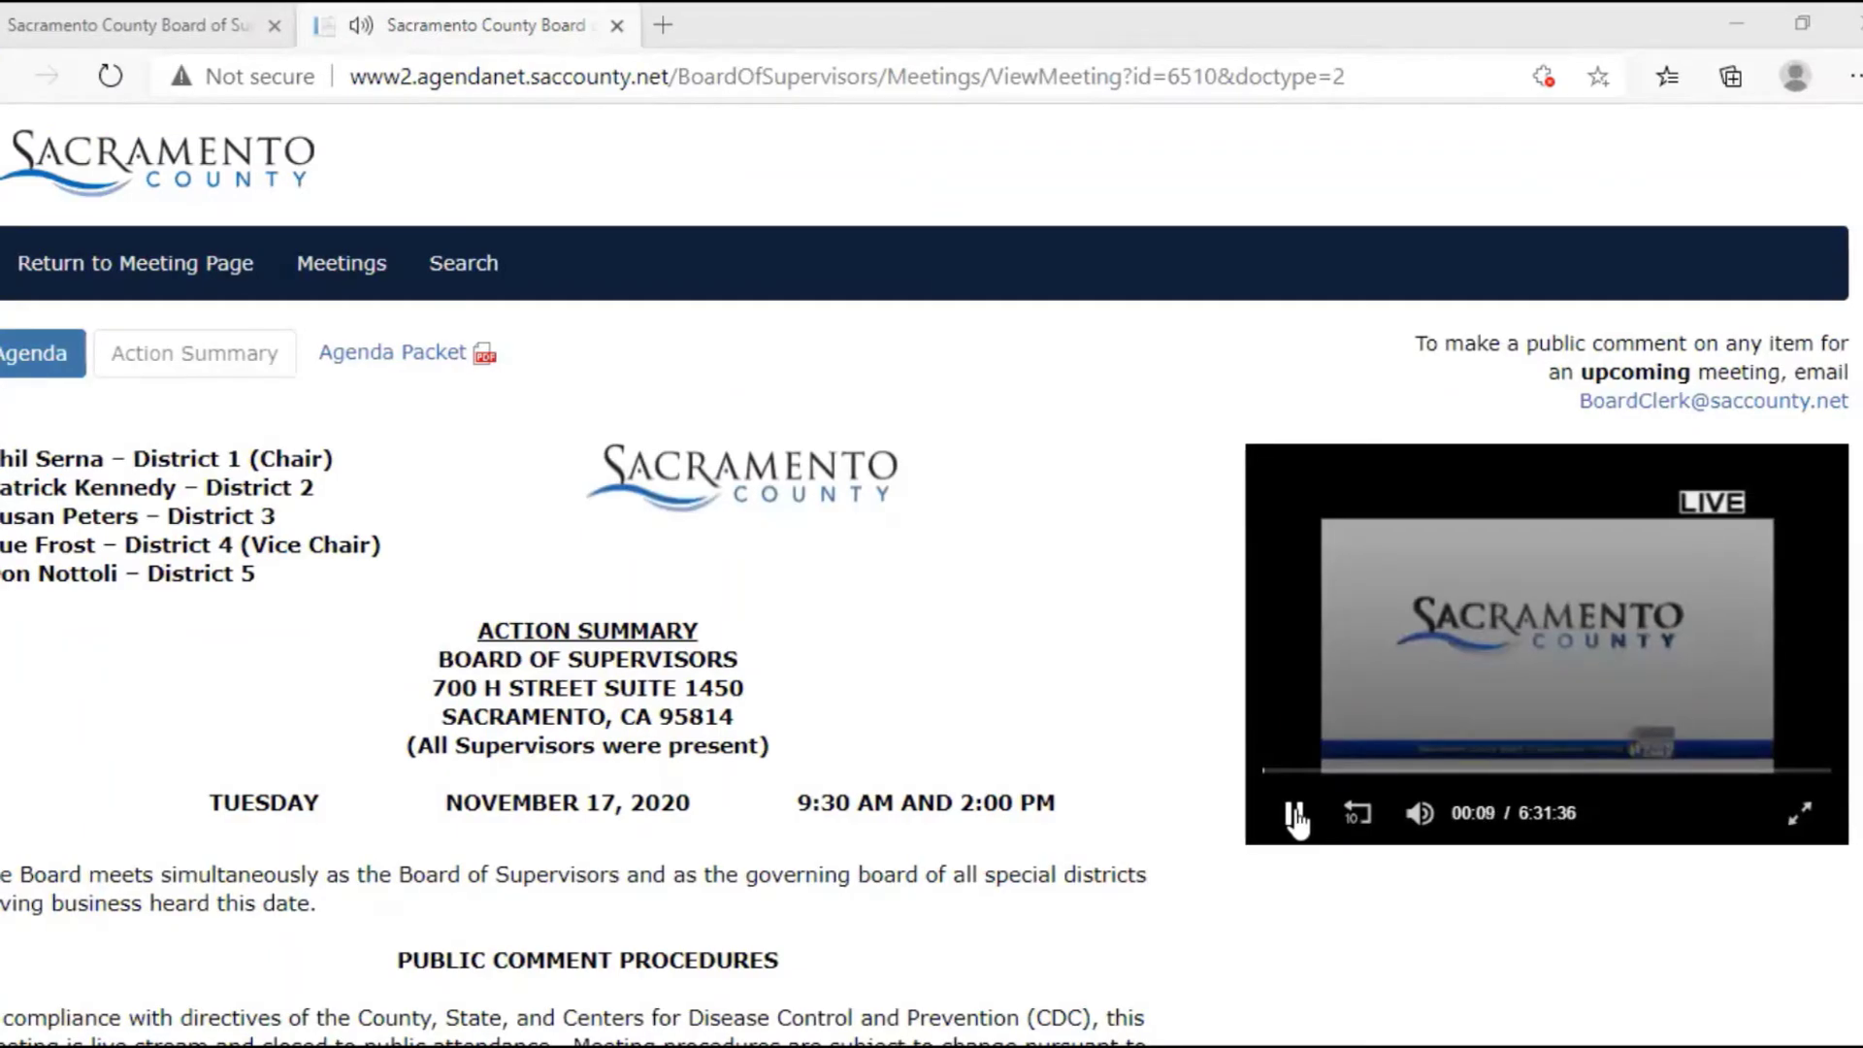
click(1296, 815)
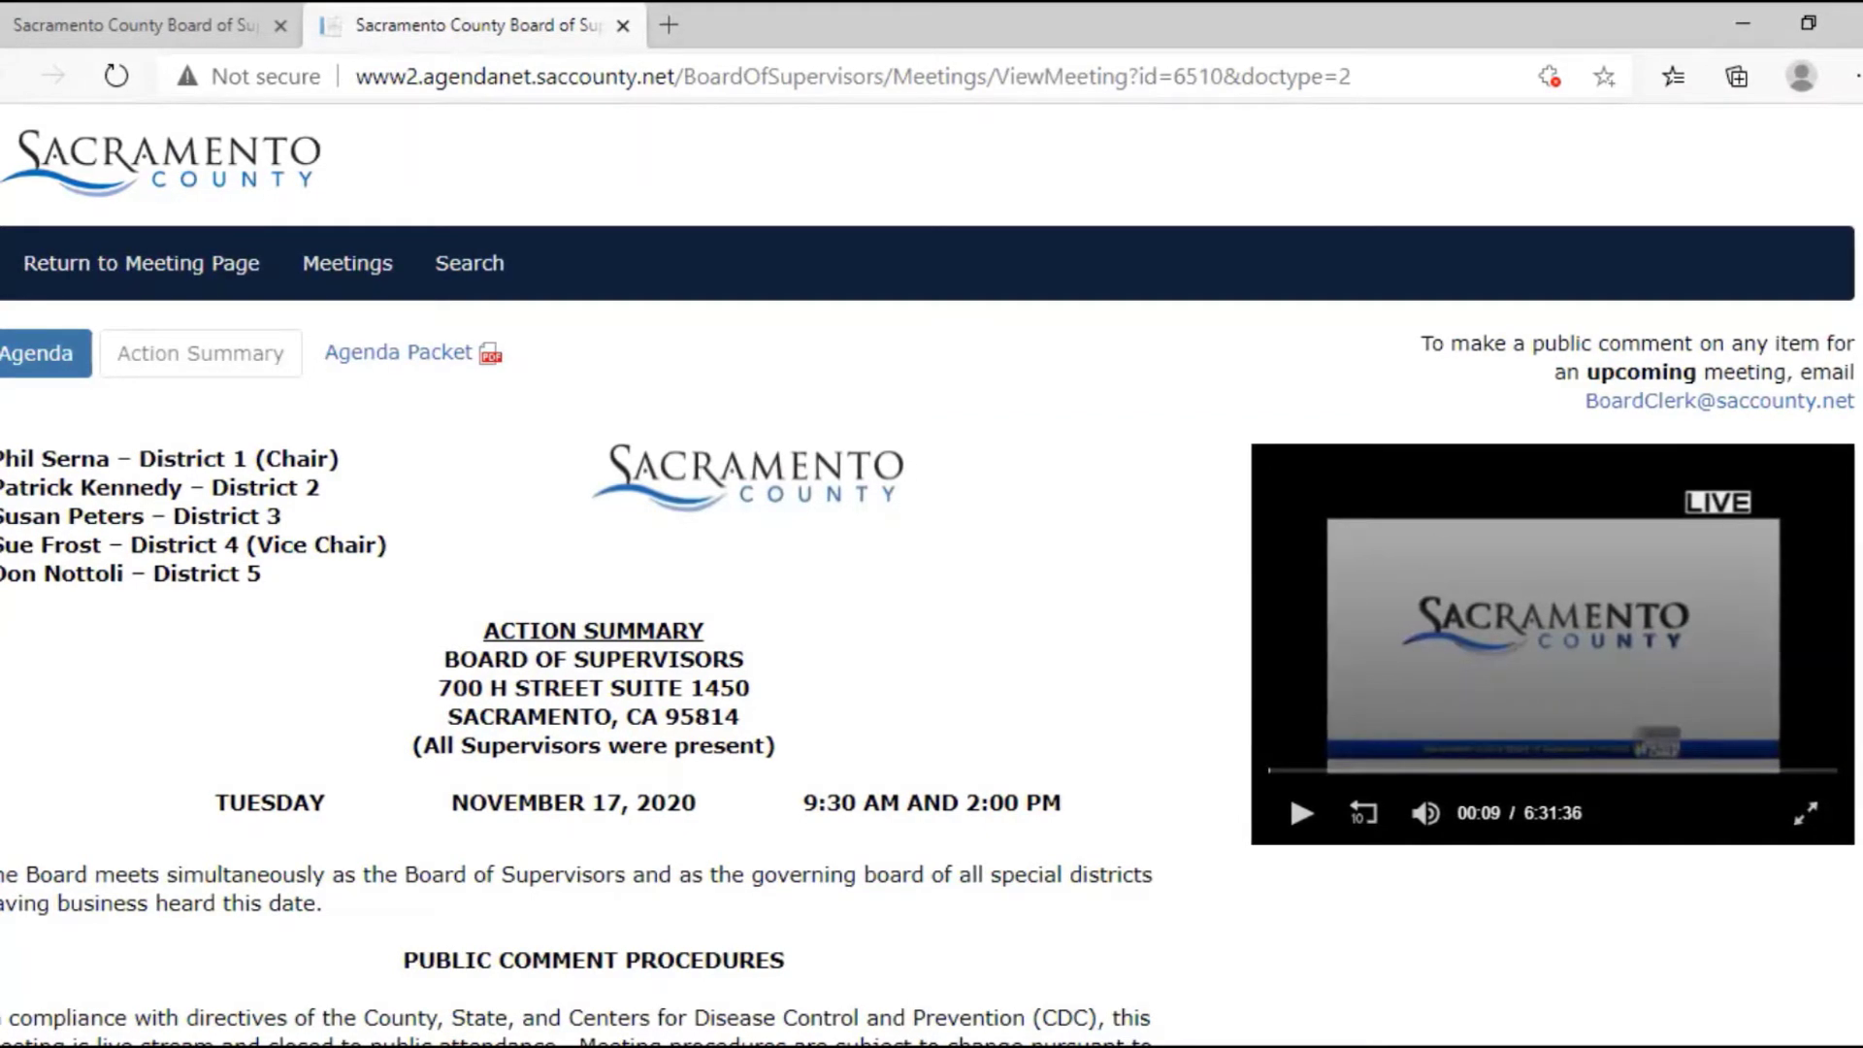
scroll(929, 594, down, 1)
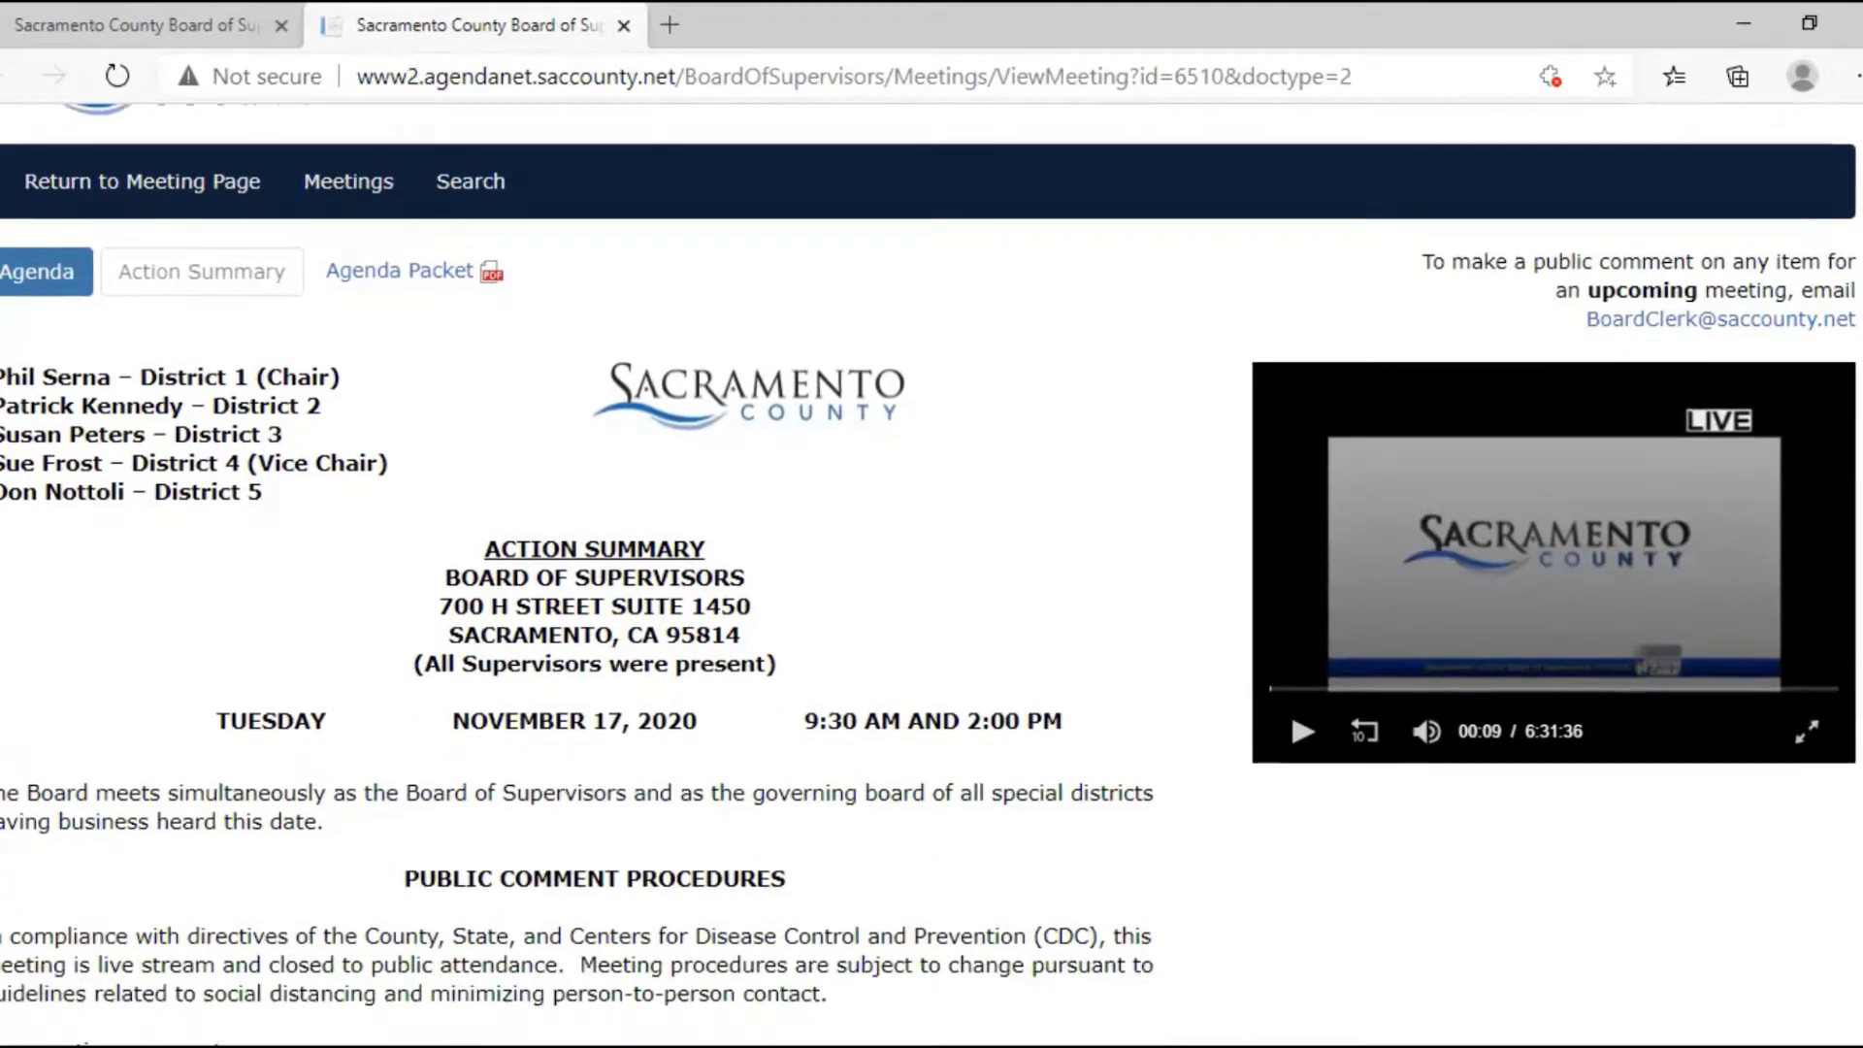
scroll(621, 621, down, 15)
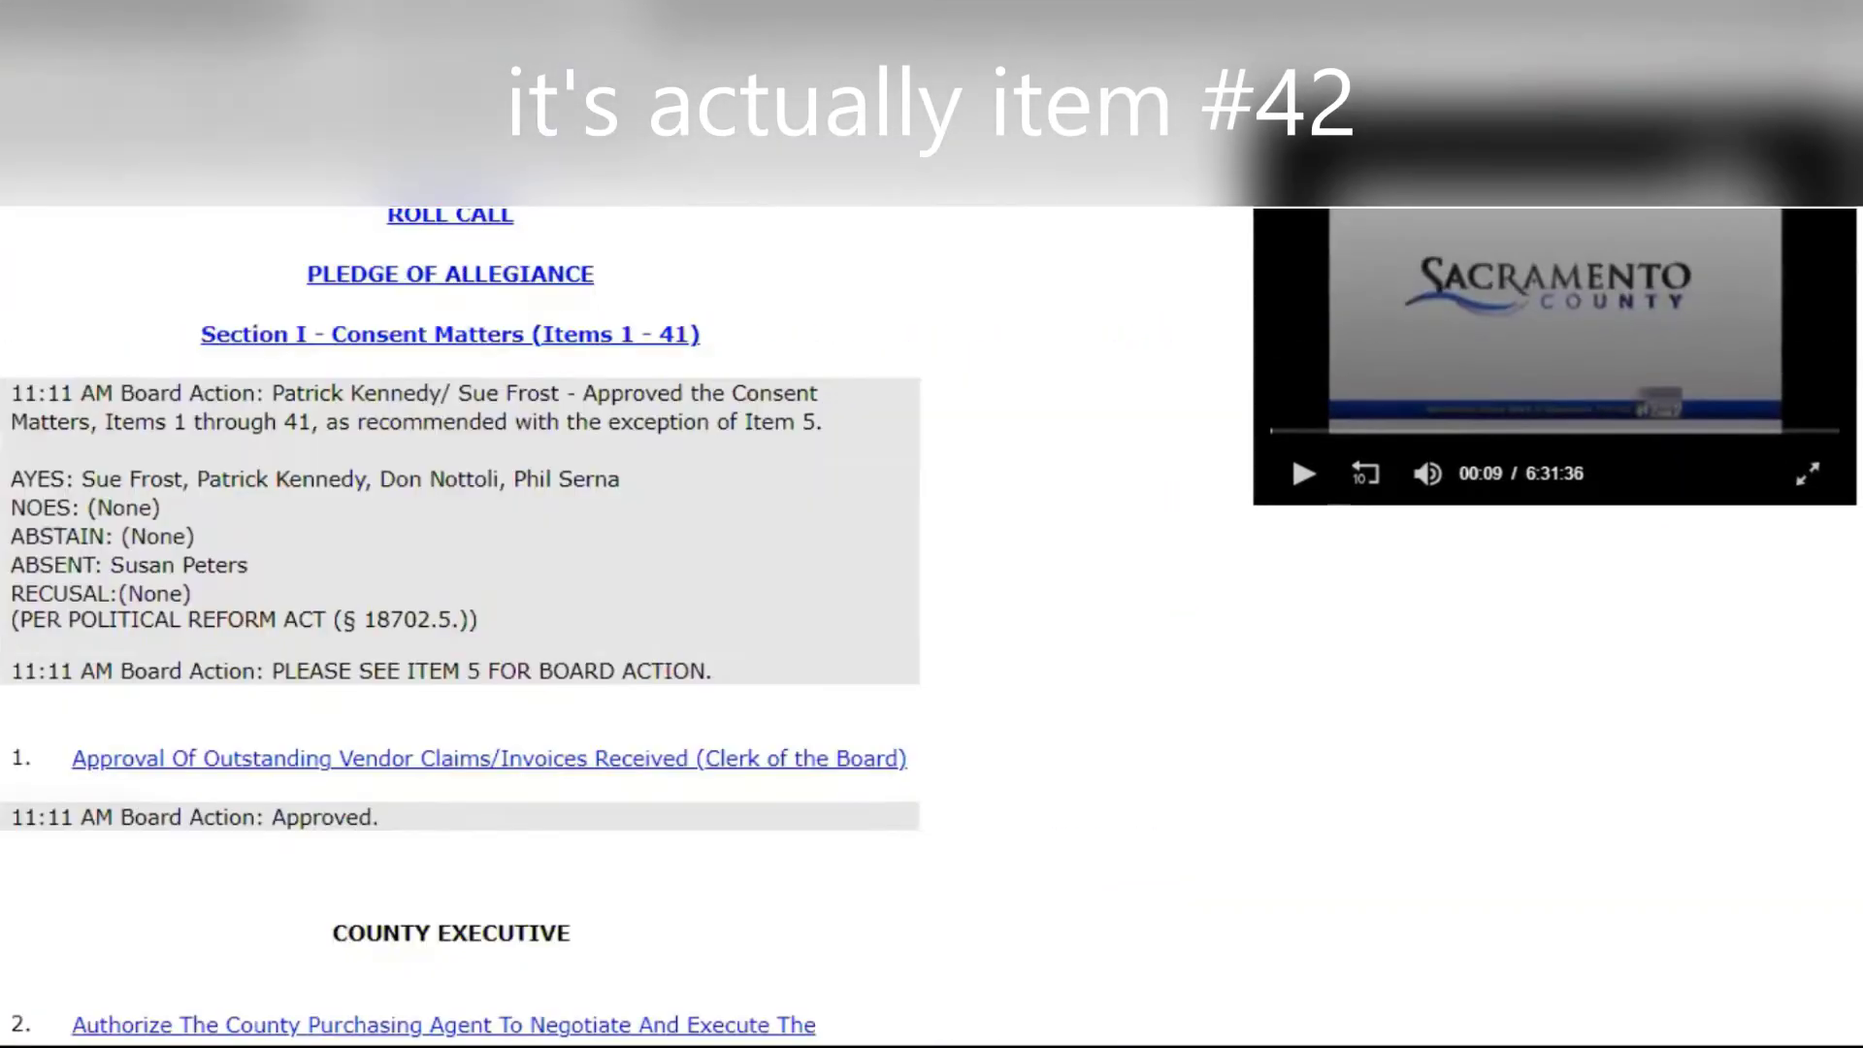
scroll(460, 621, down, 15)
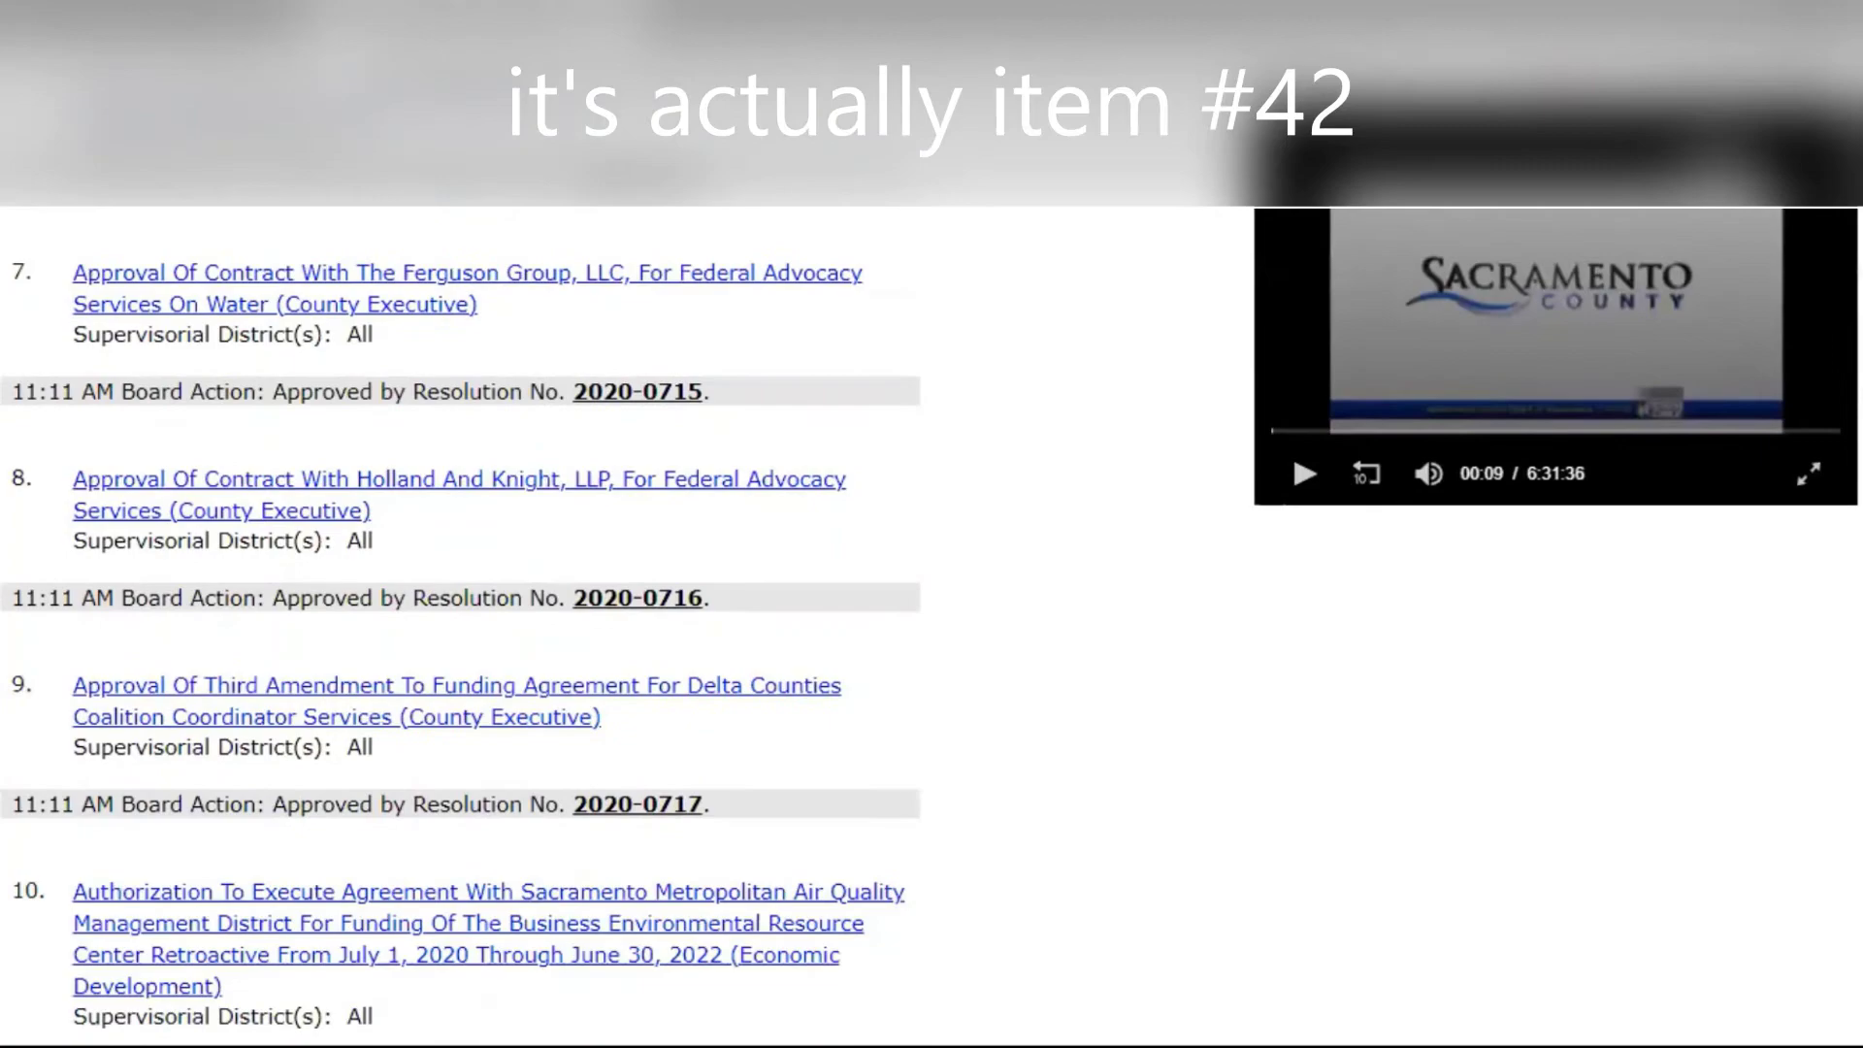
scroll(460, 621, down, 6)
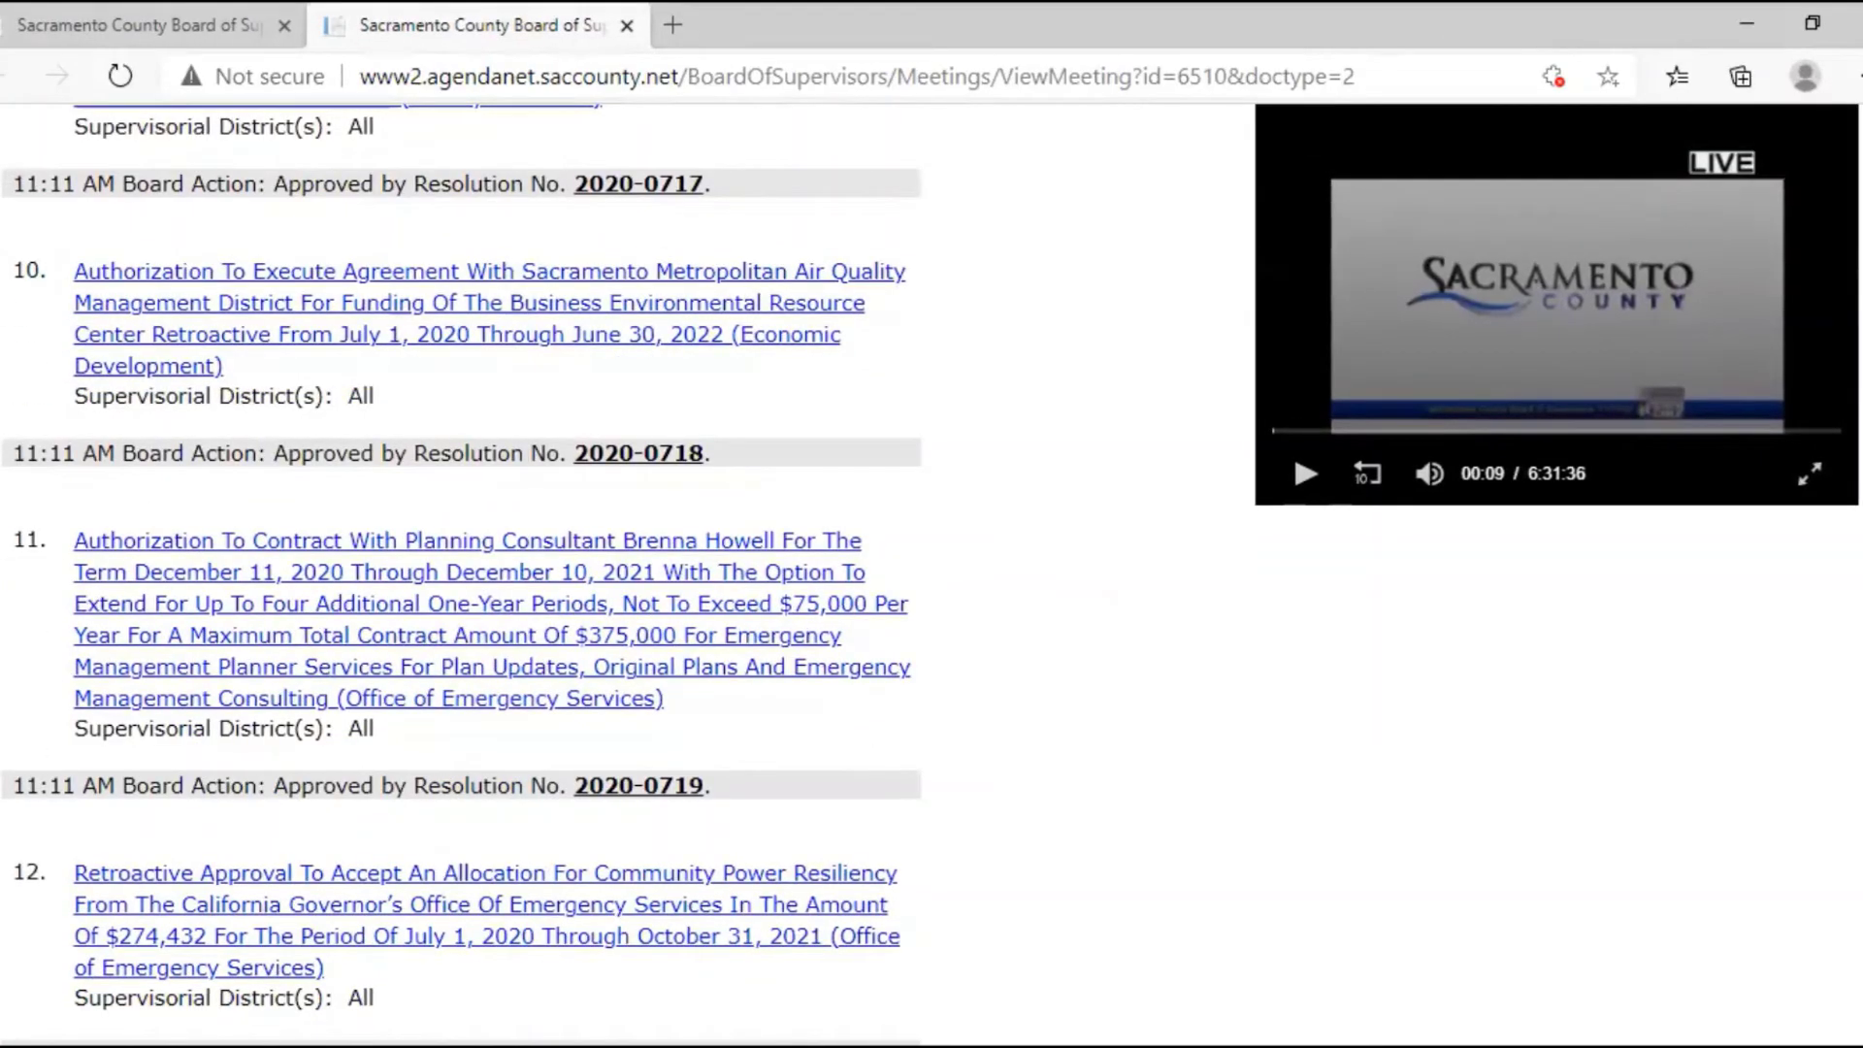
scroll(460, 621, down, 10)
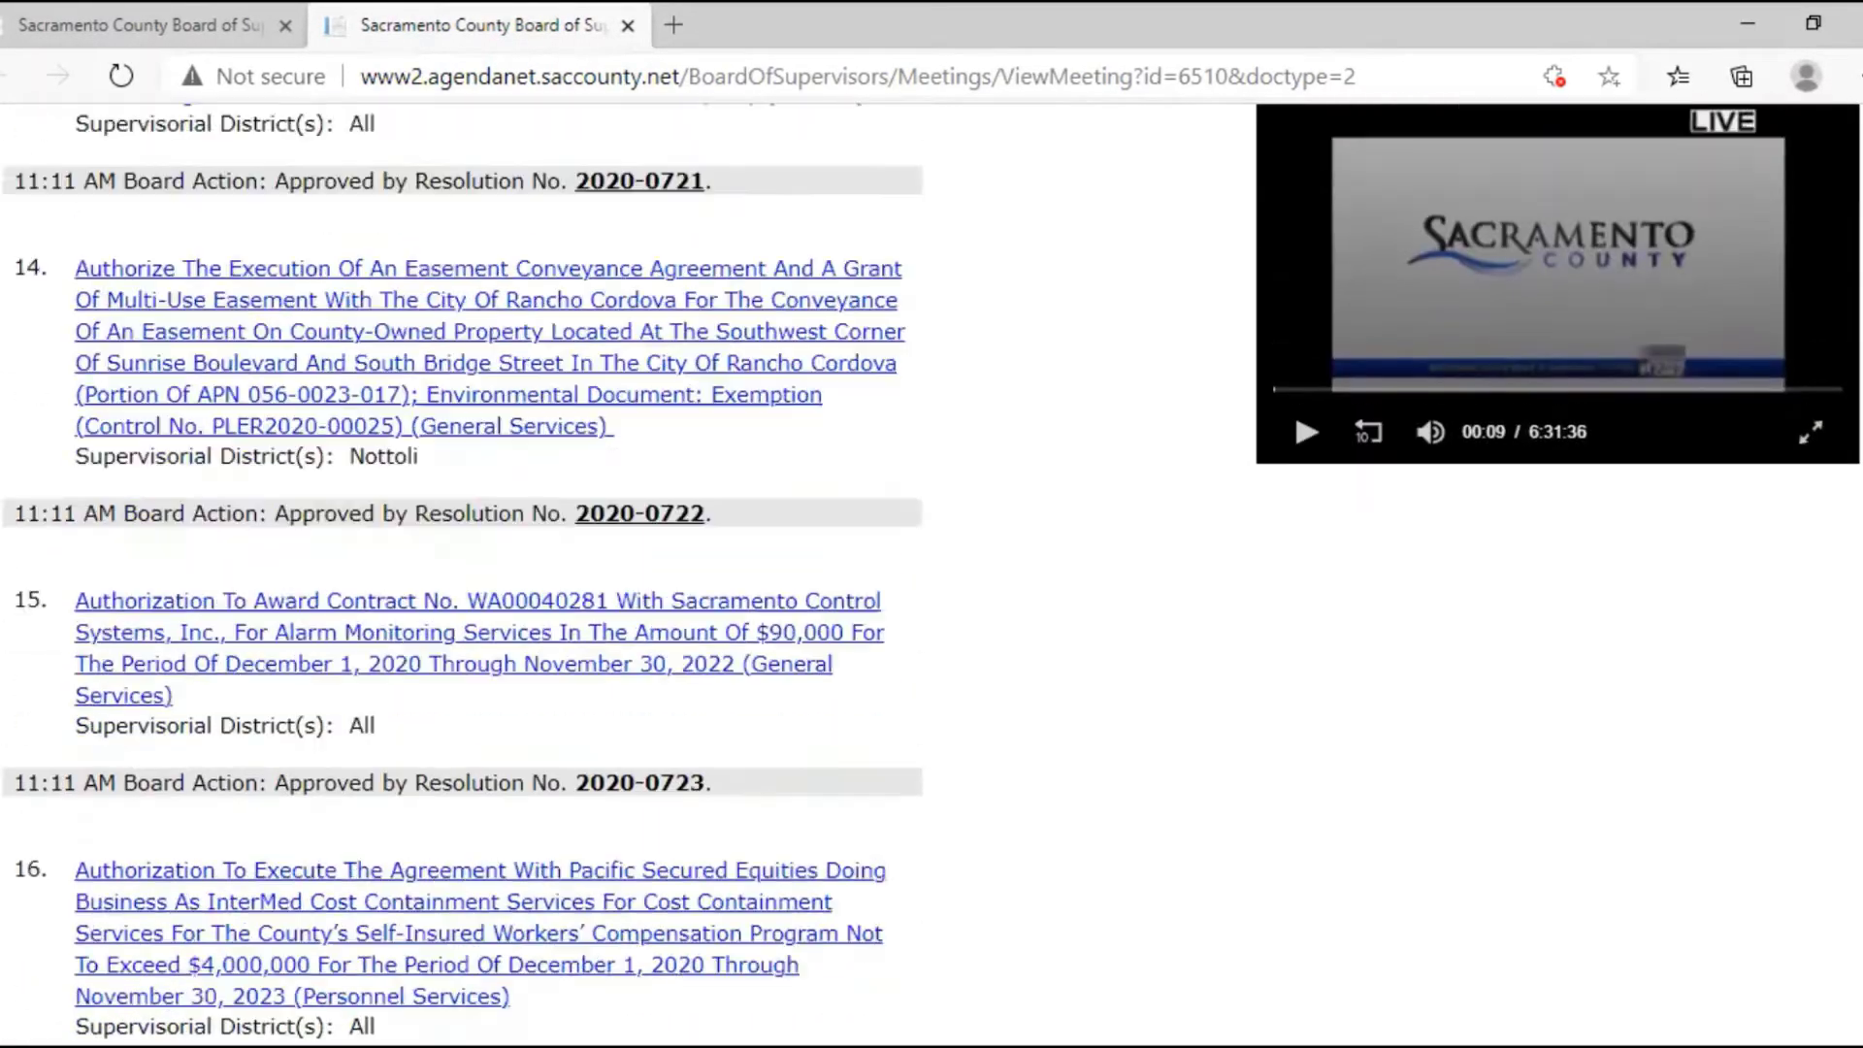
scroll(460, 621, down, 20)
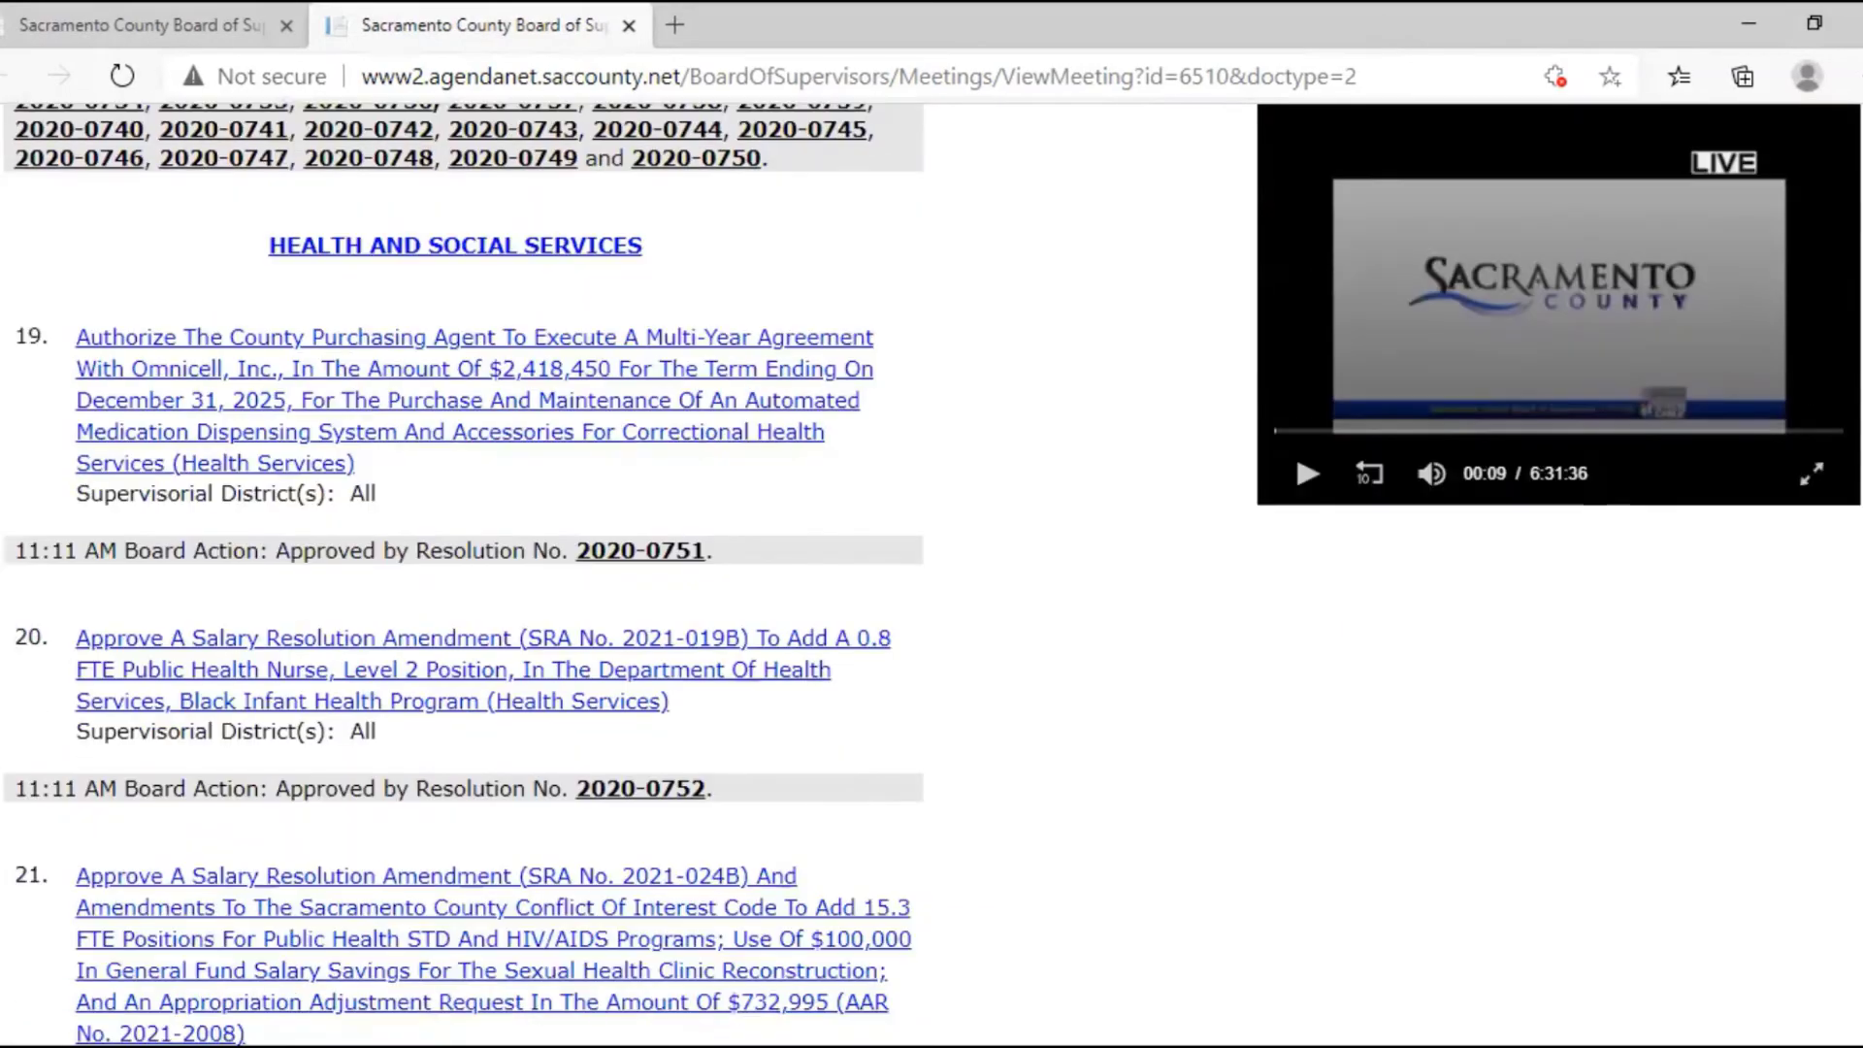
scroll(459, 621, down, 20)
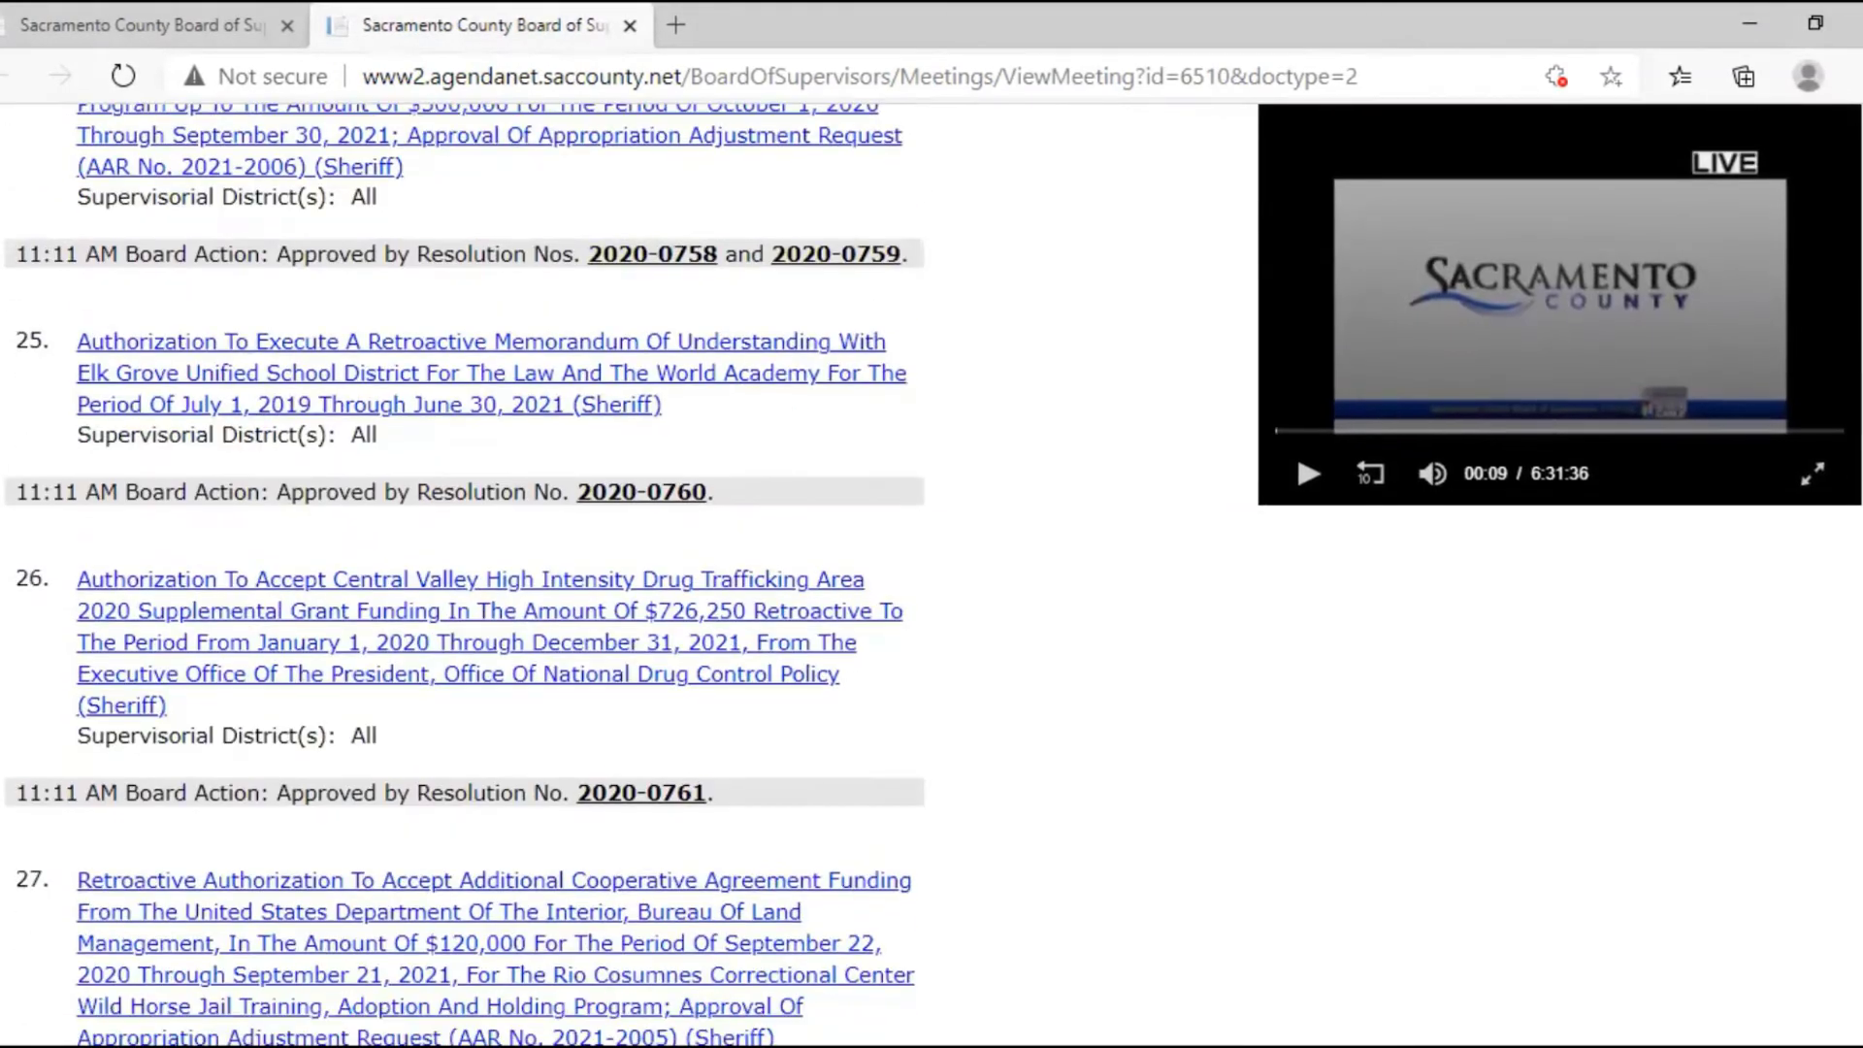
scroll(460, 621, down, 20)
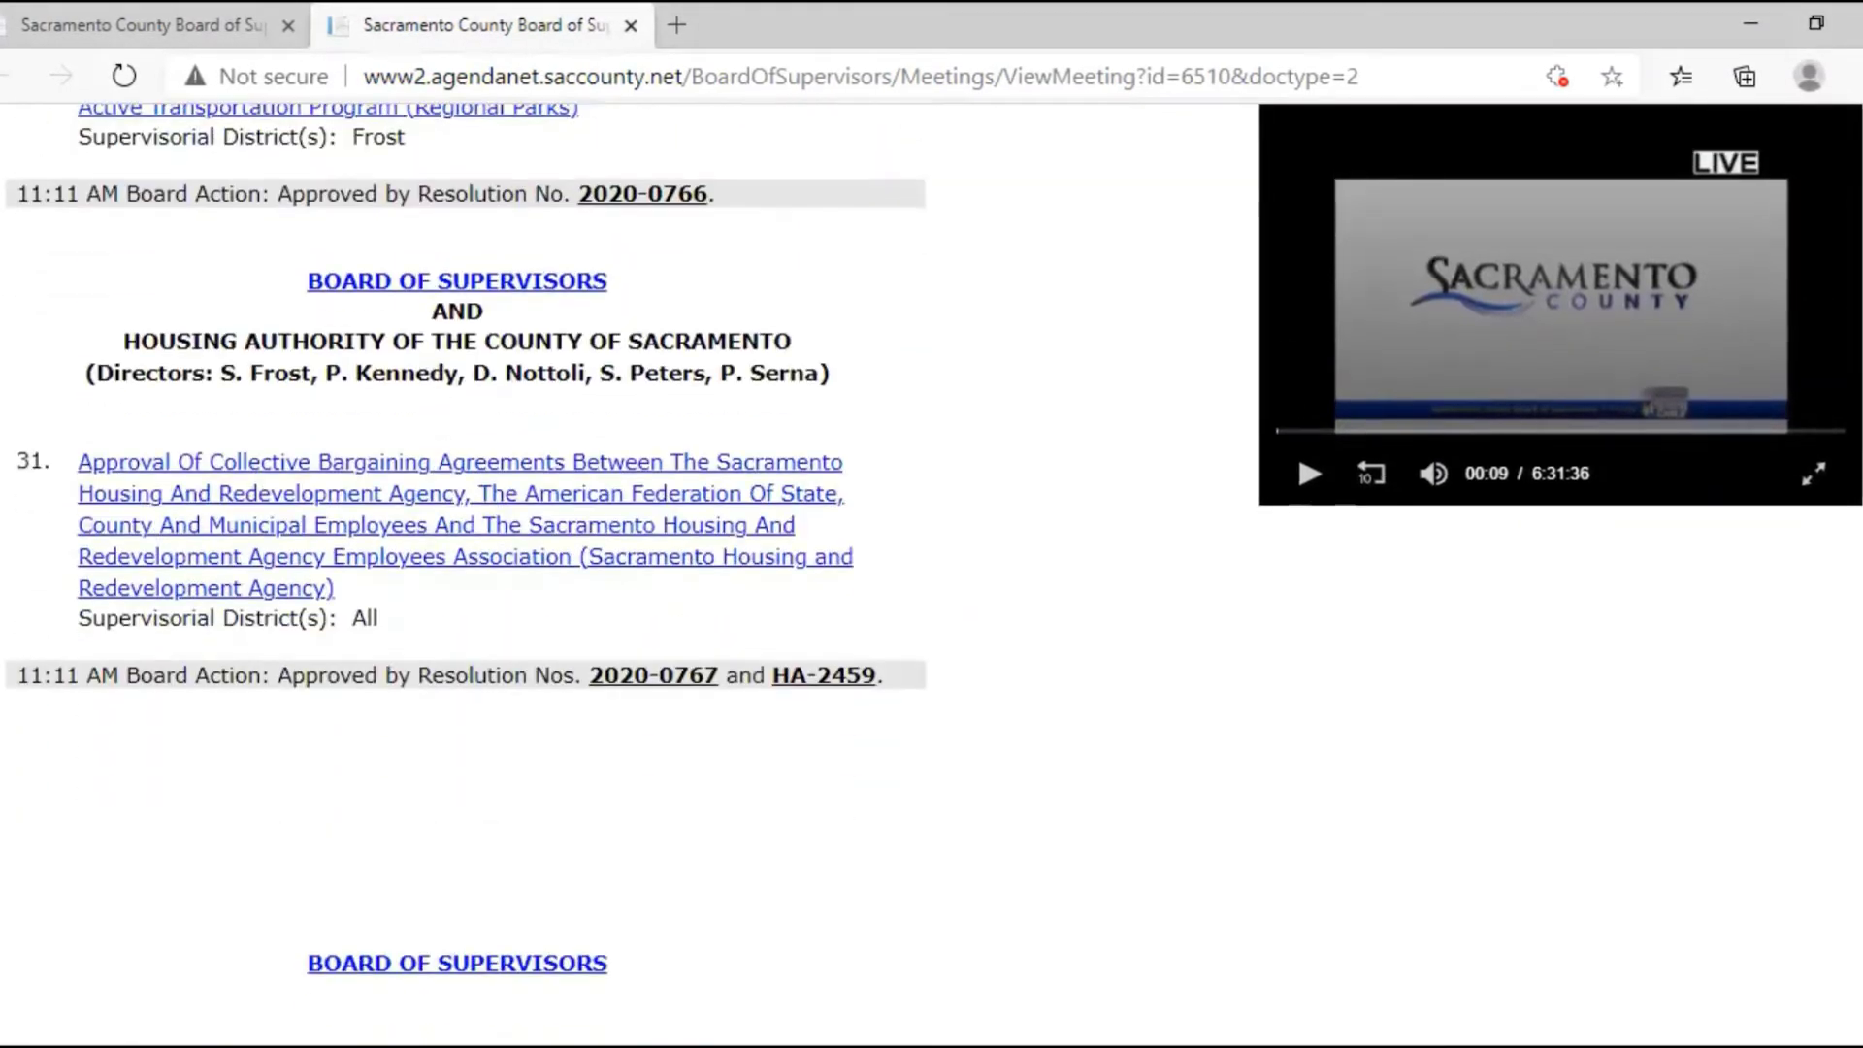
scroll(460, 621, down, 5)
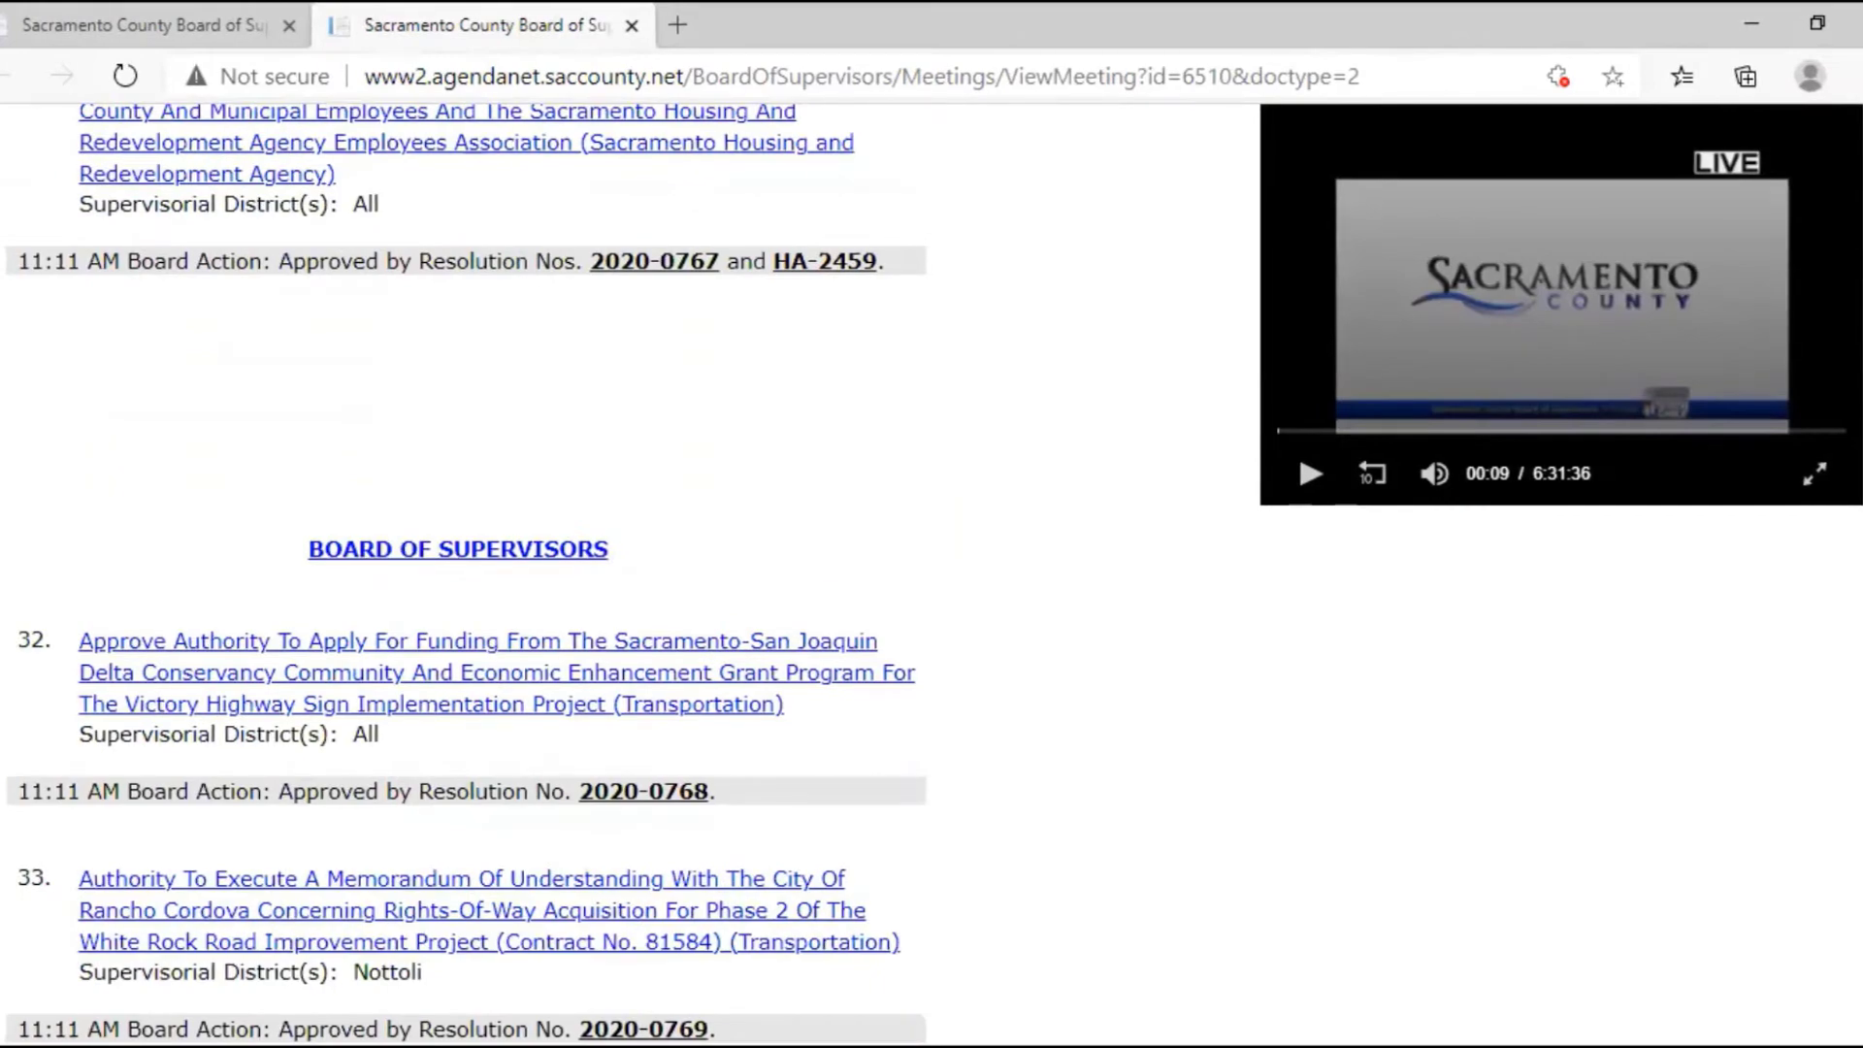
scroll(460, 621, down, 5)
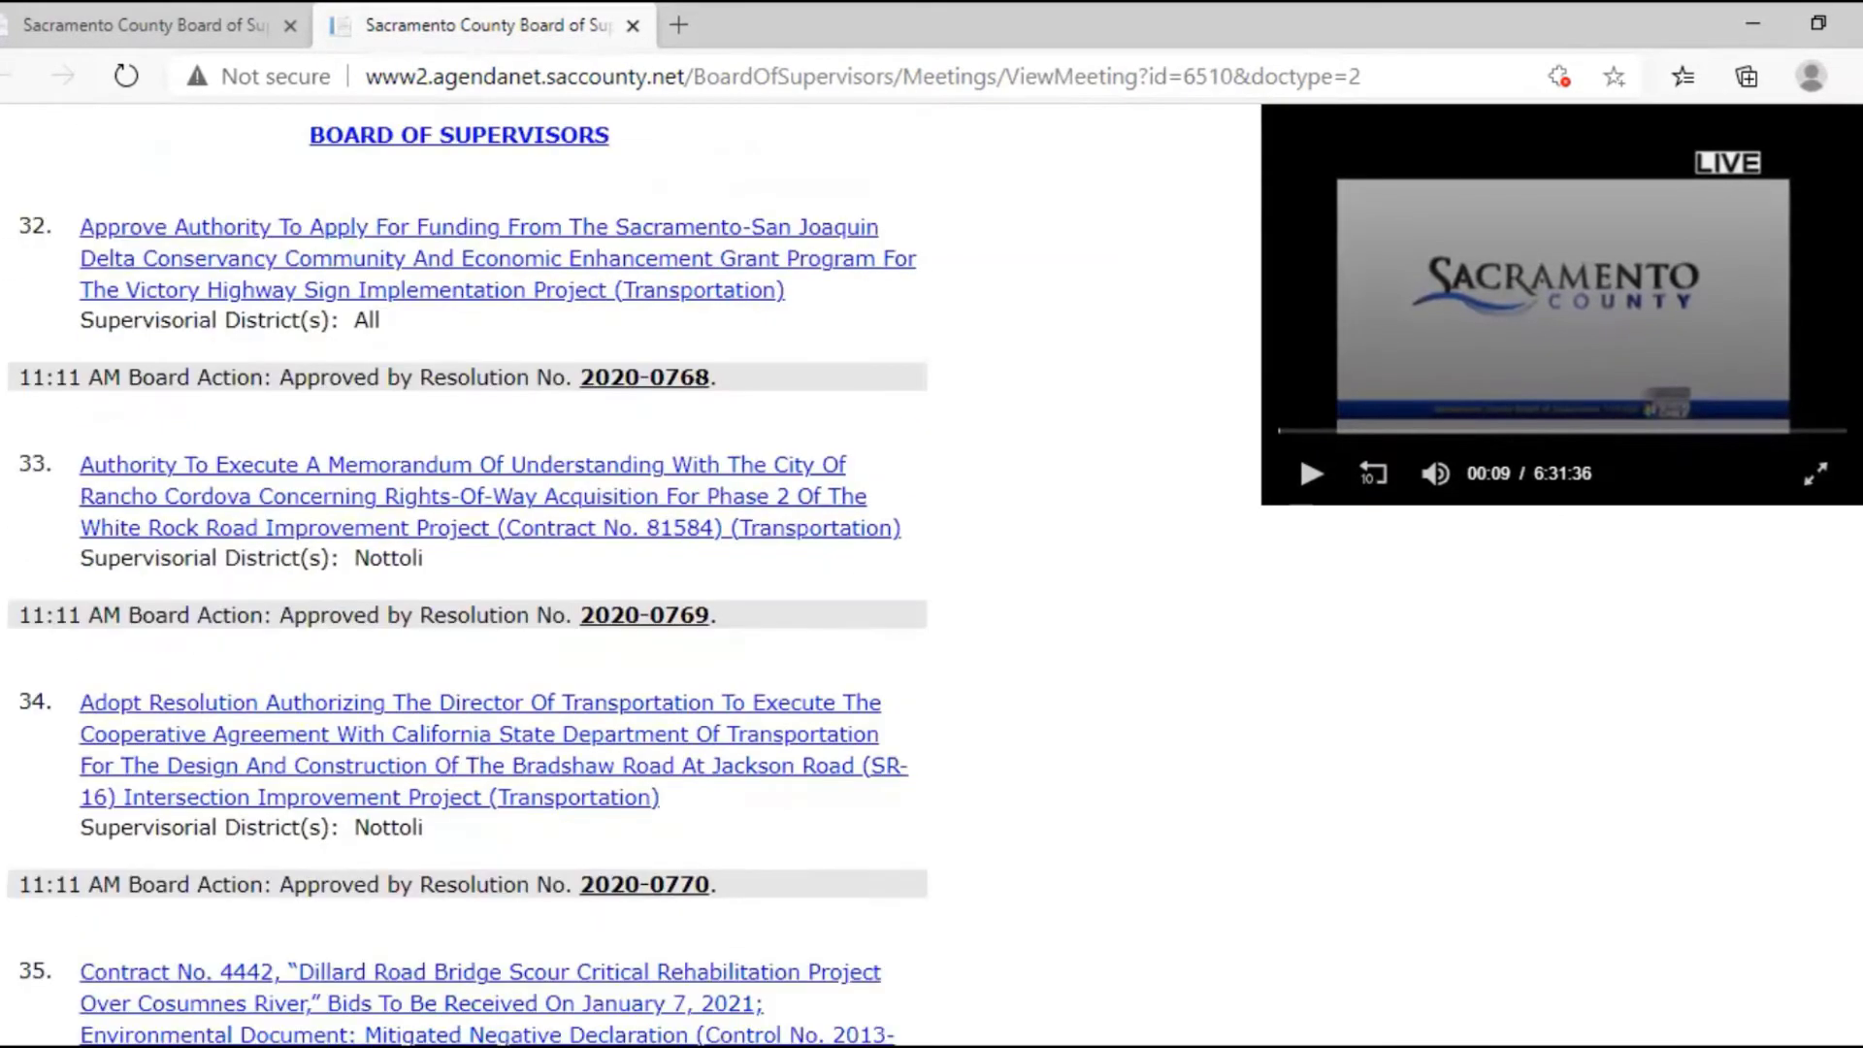
scroll(460, 621, down, 10)
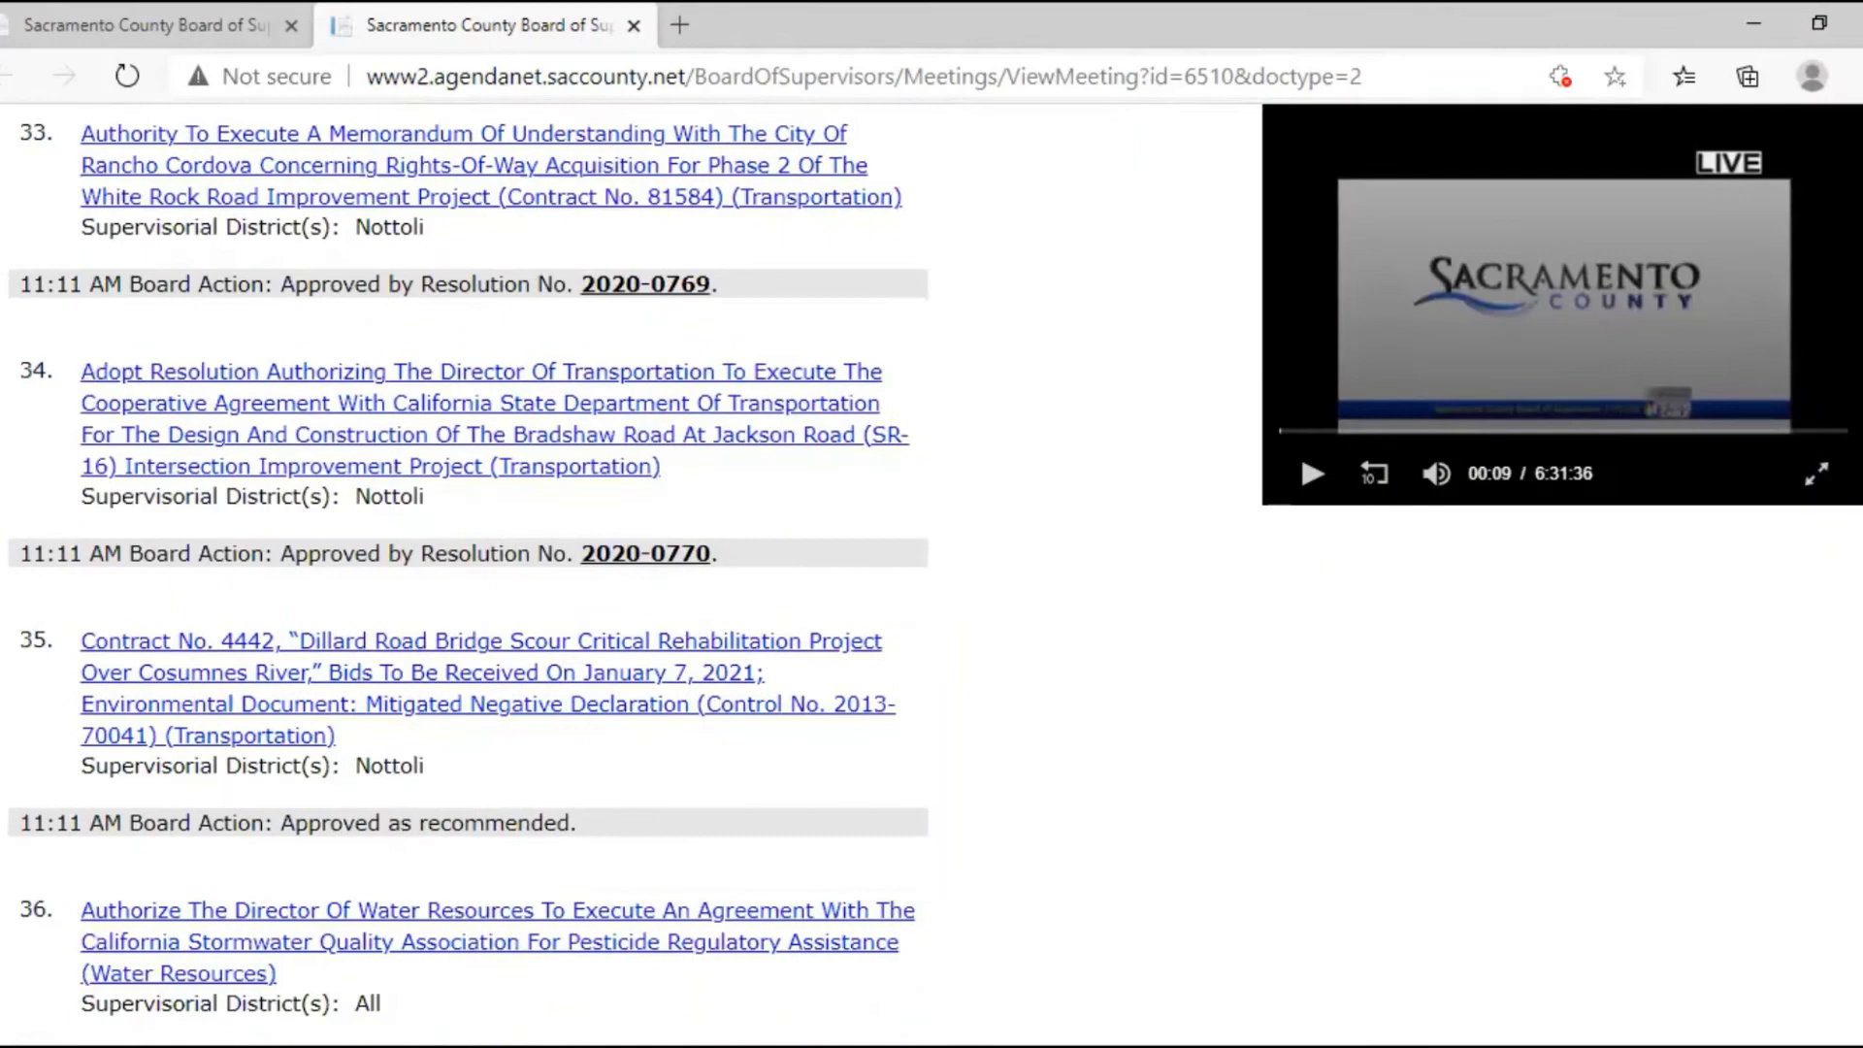
scroll(459, 621, down, 15)
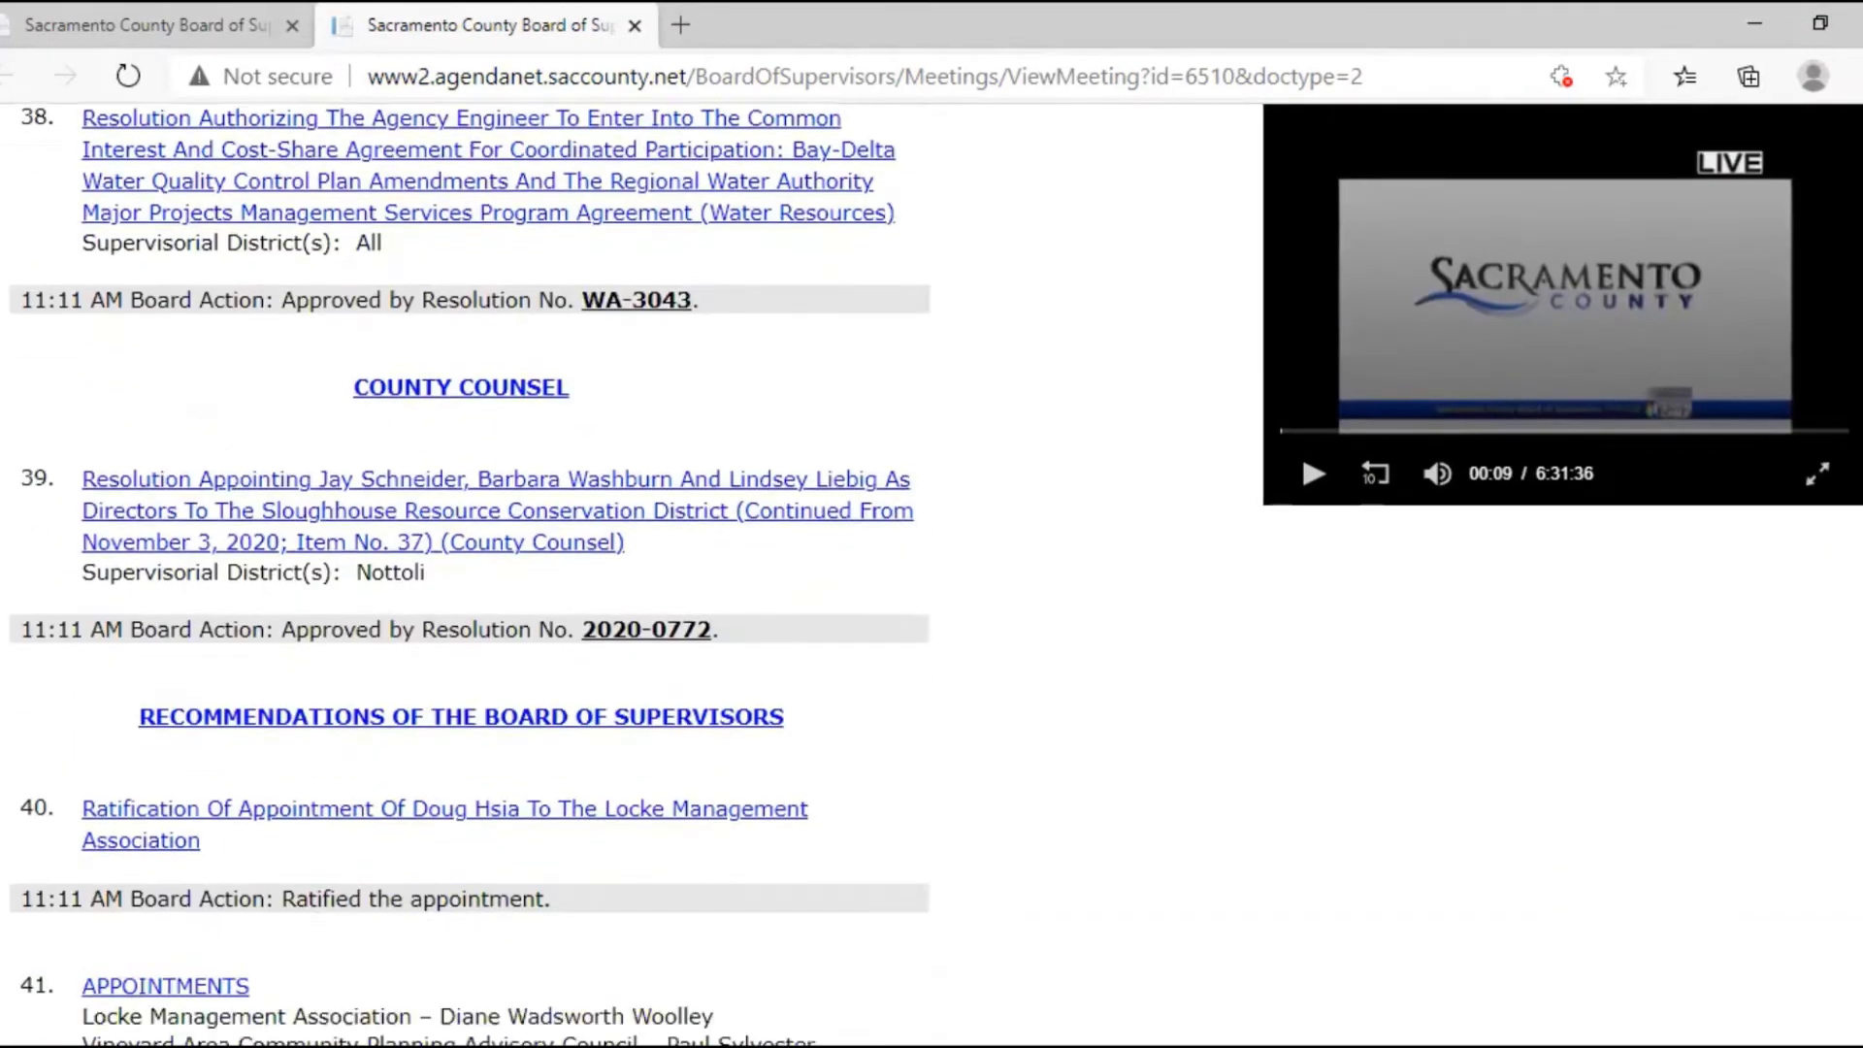
scroll(460, 621, down, 10)
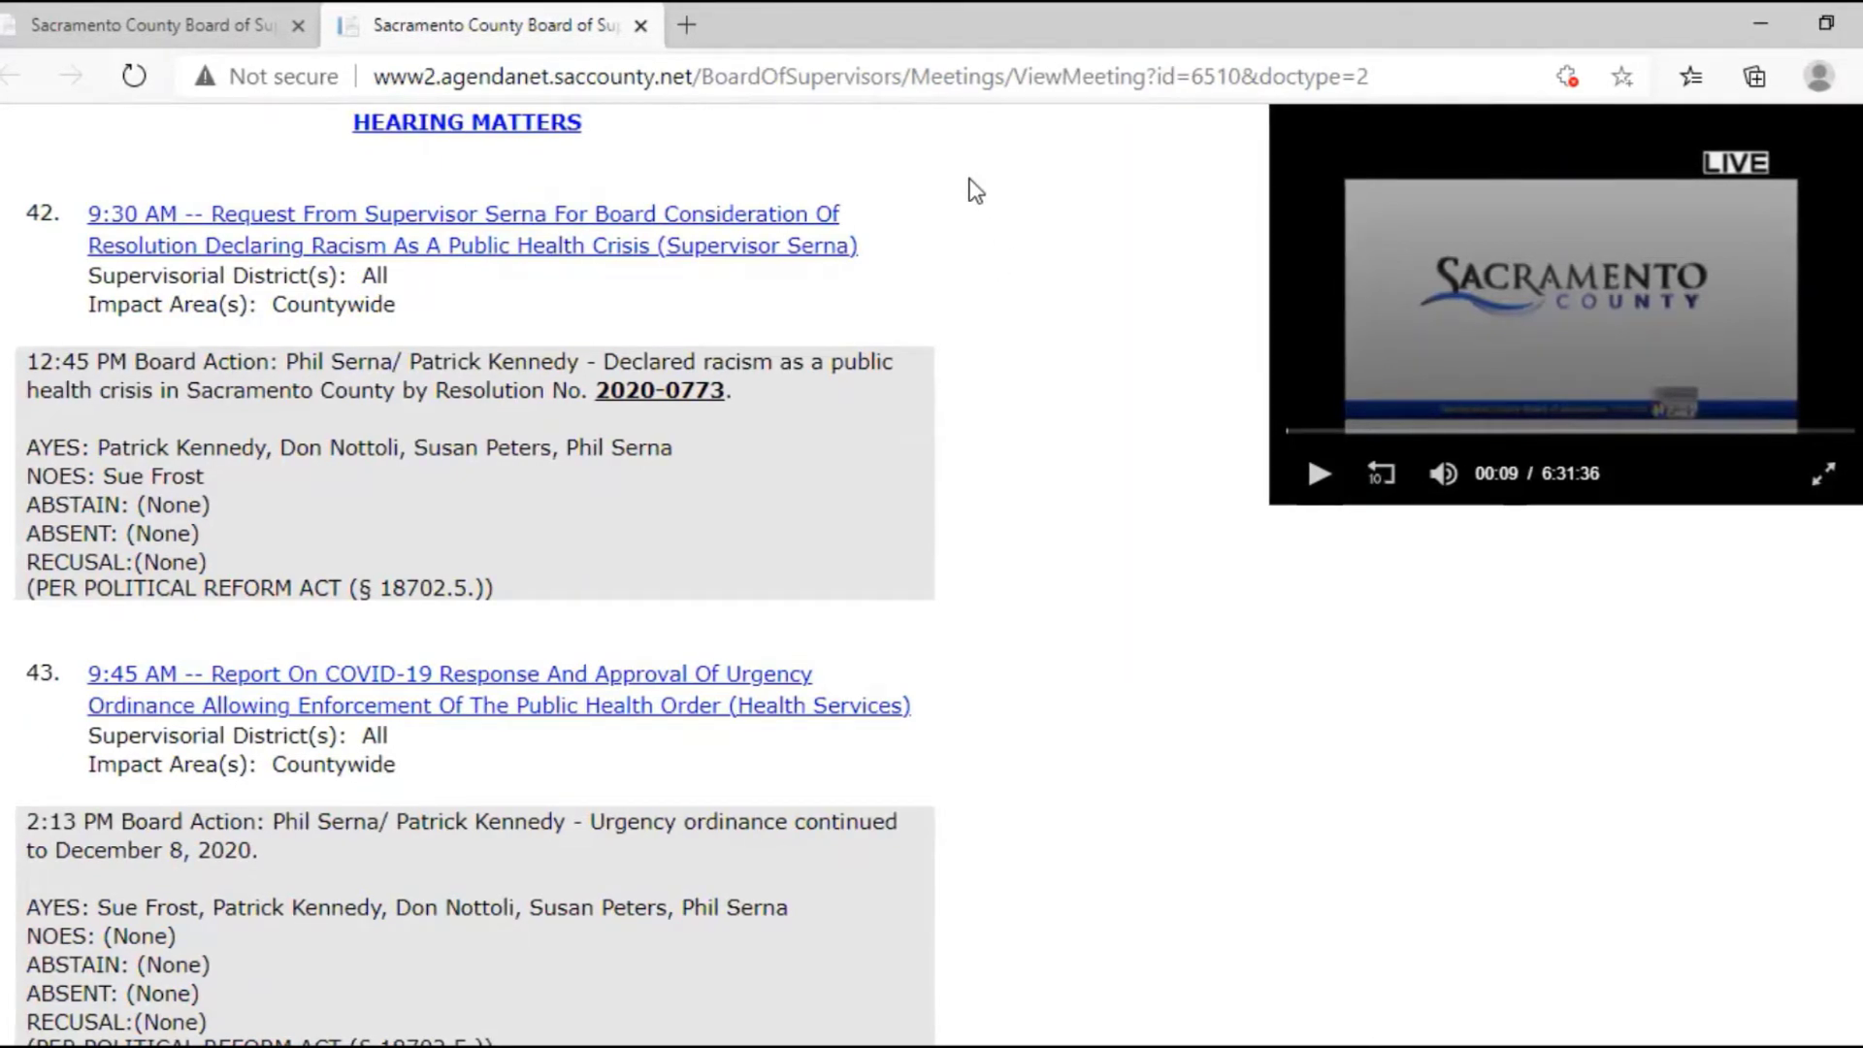
- Jump the recording to agenda item 42, pause it in full screen, then exit full screen
click(511, 250)
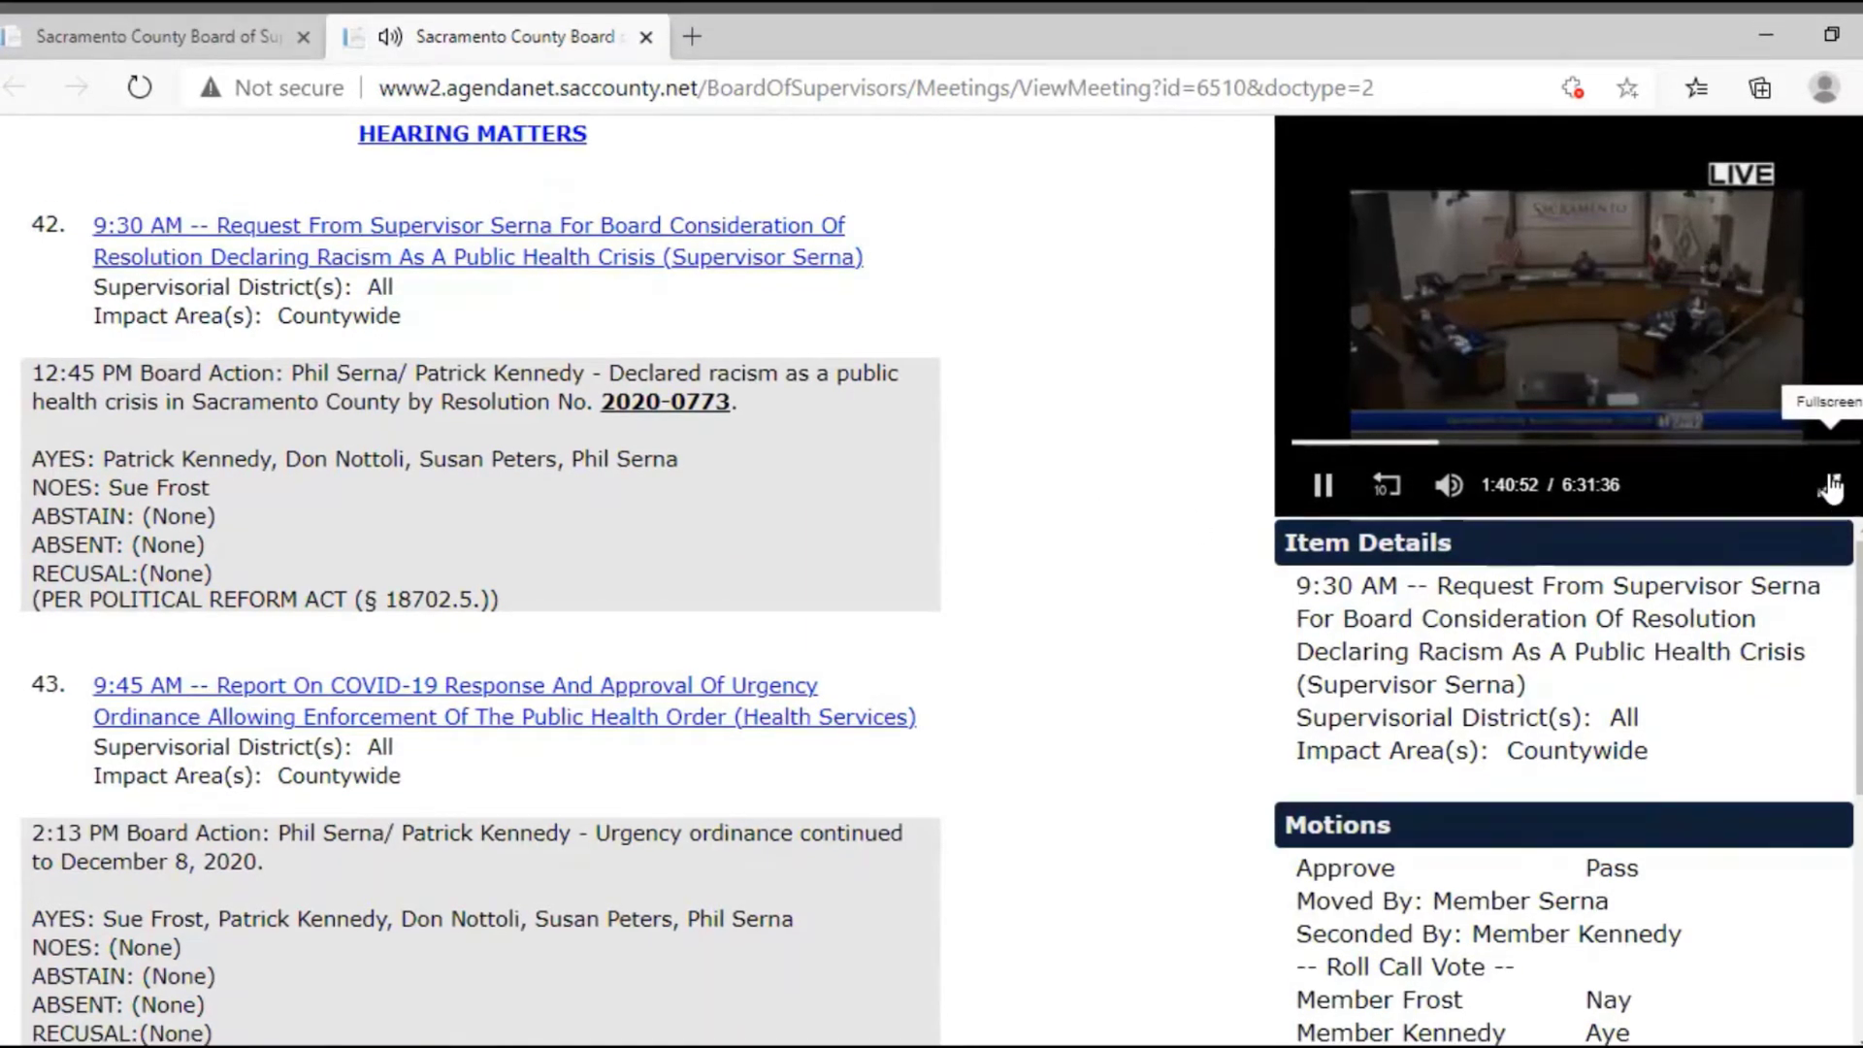
click(1831, 485)
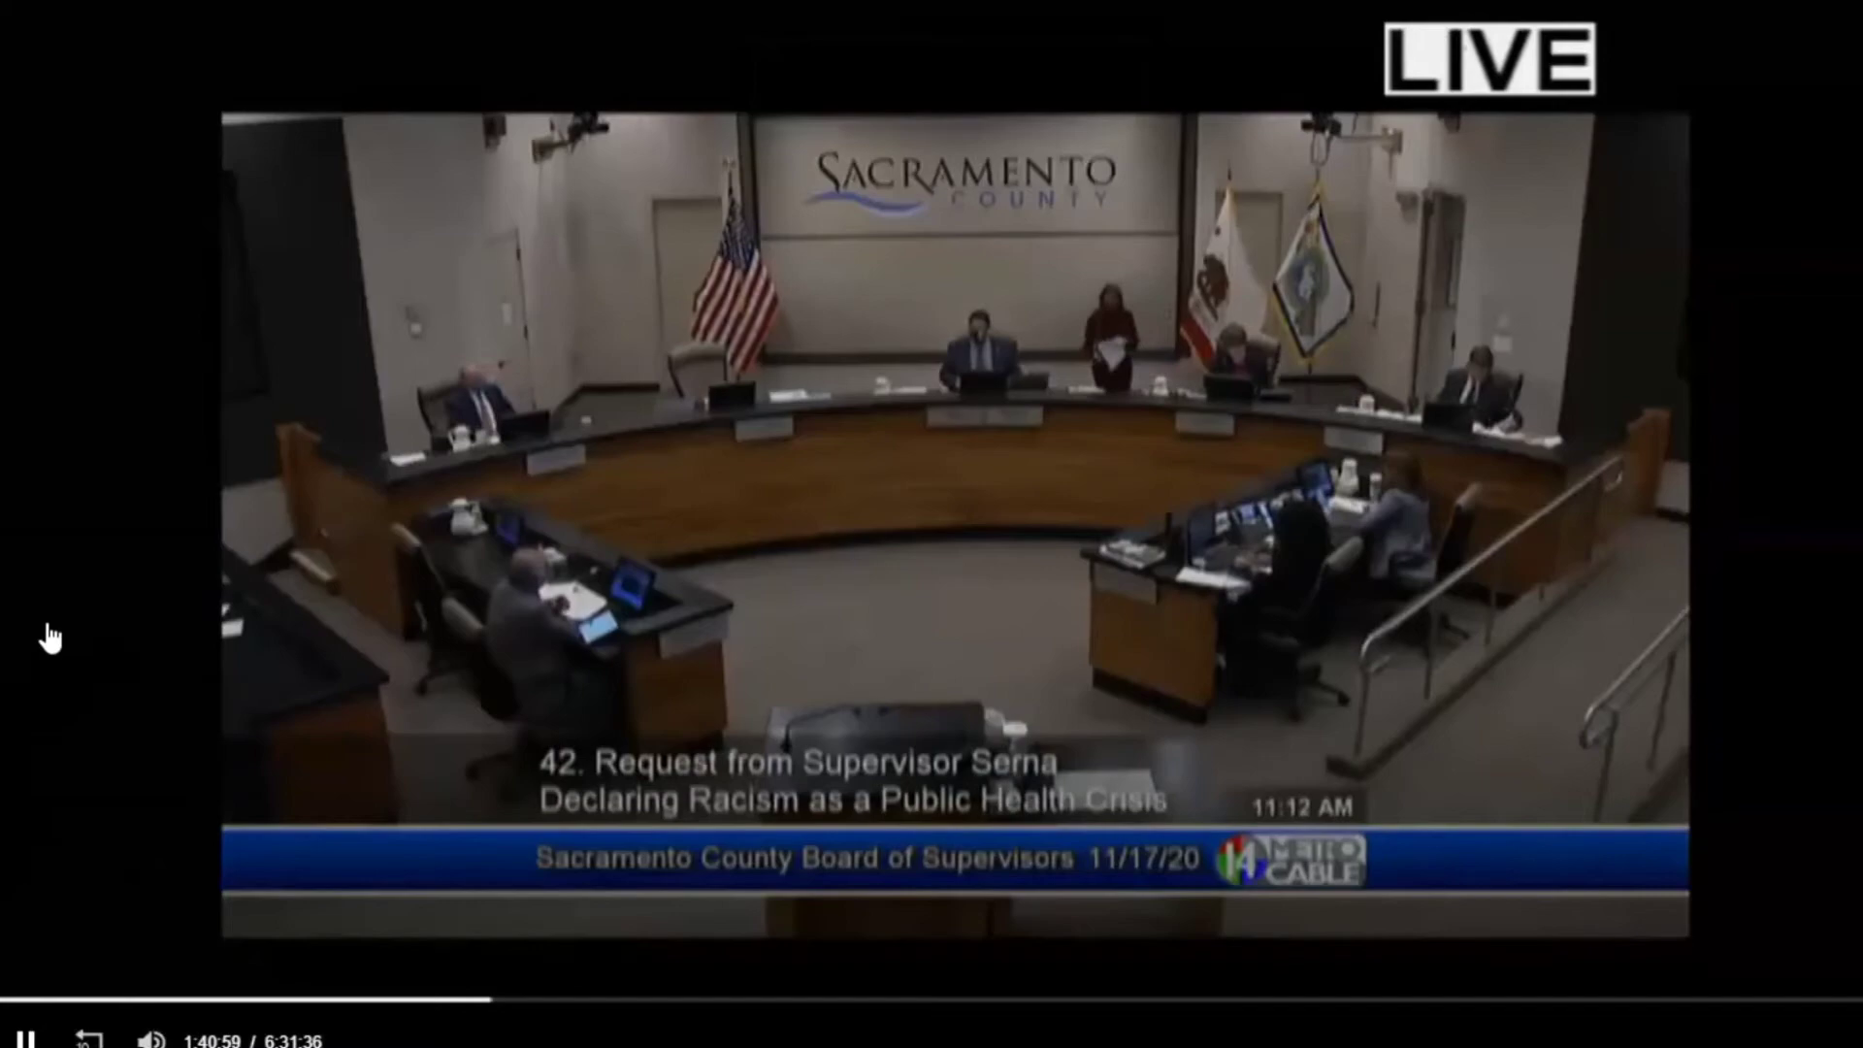
click(21, 1038)
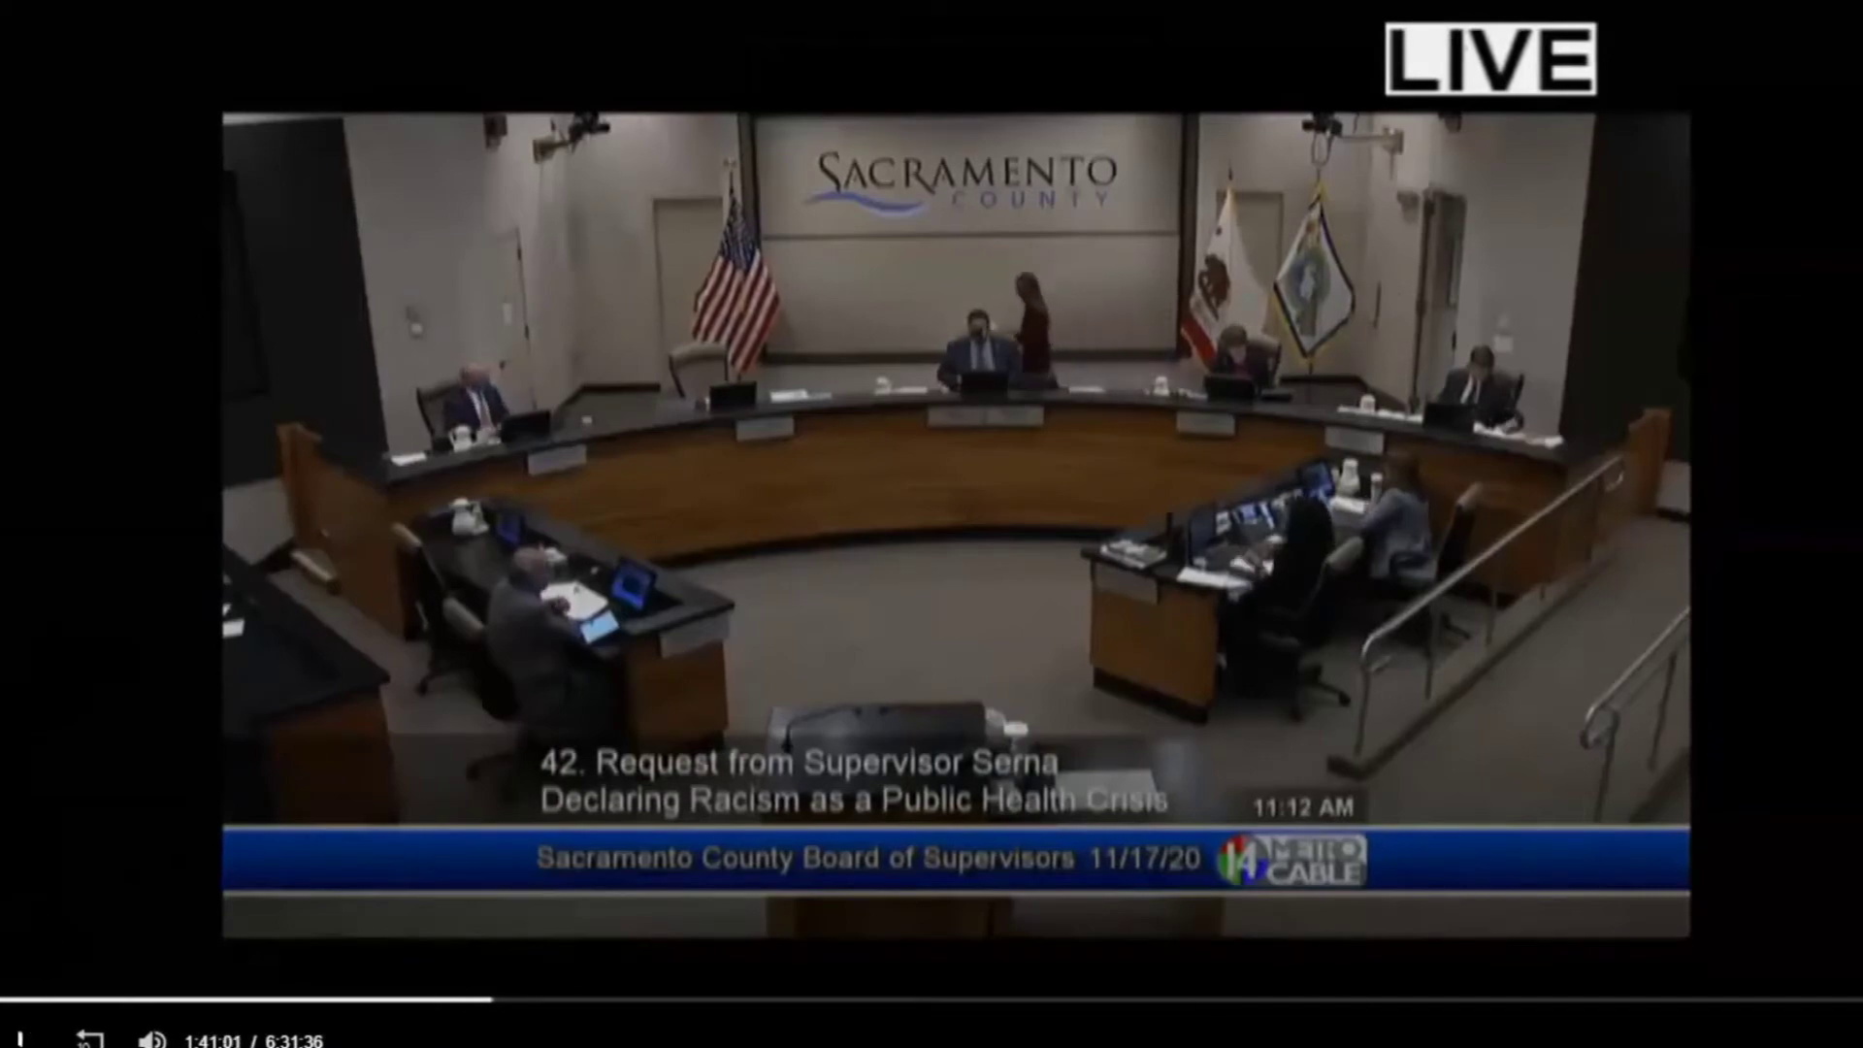
key(Escape)
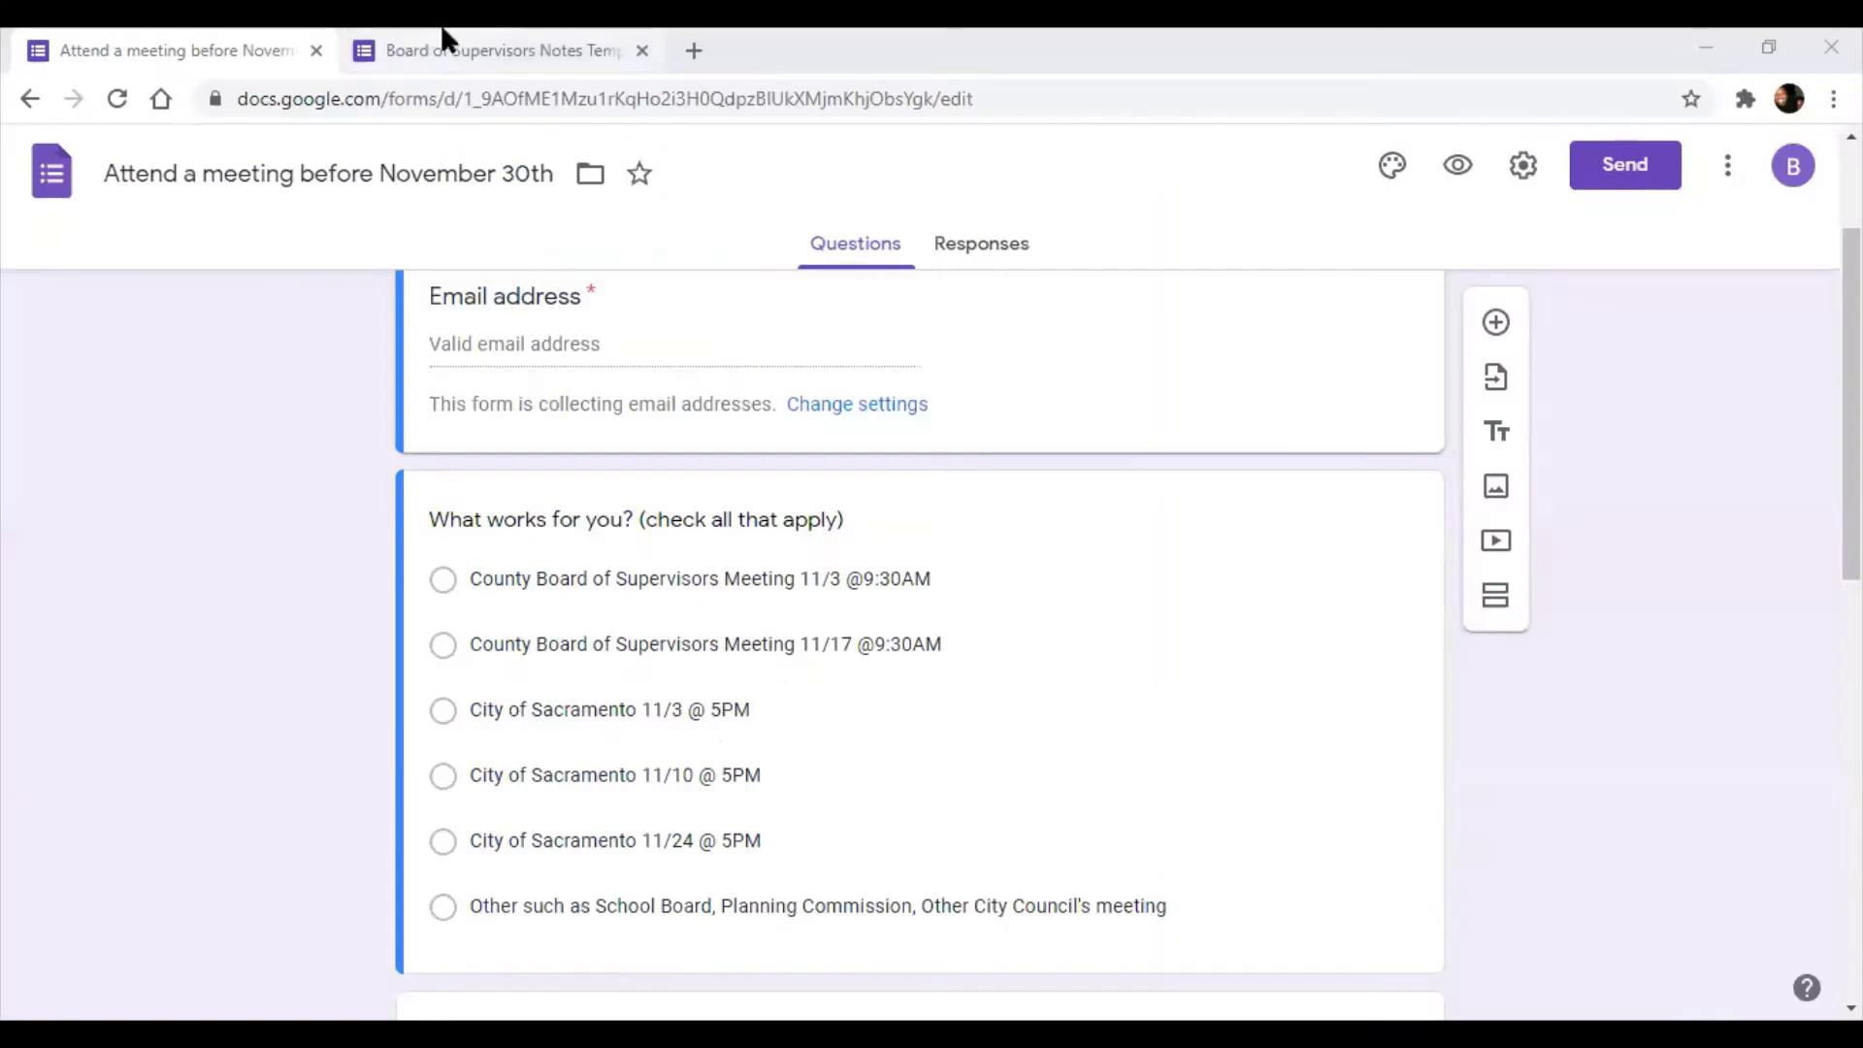
- Open the Board of Supervisors Notes Template form and scroll down to its social justice issues checklist
click(448, 48)
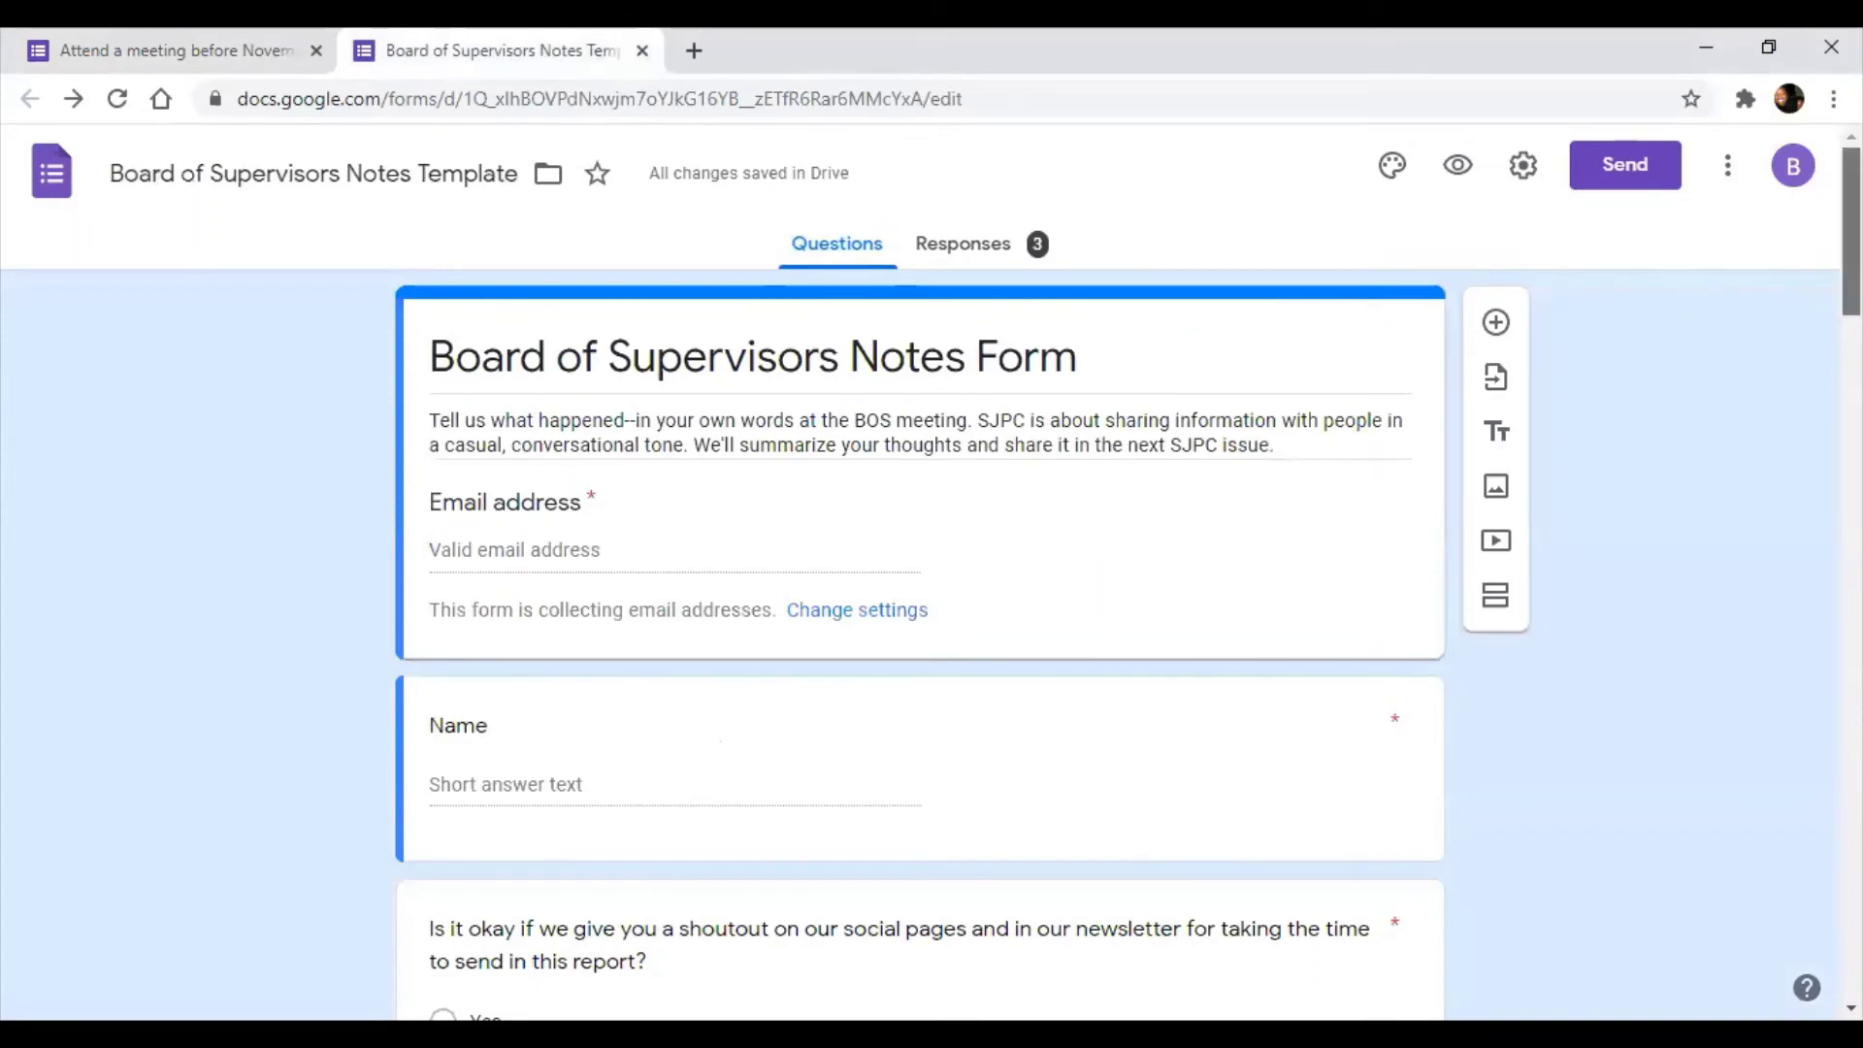
scroll(920, 583, down, 1)
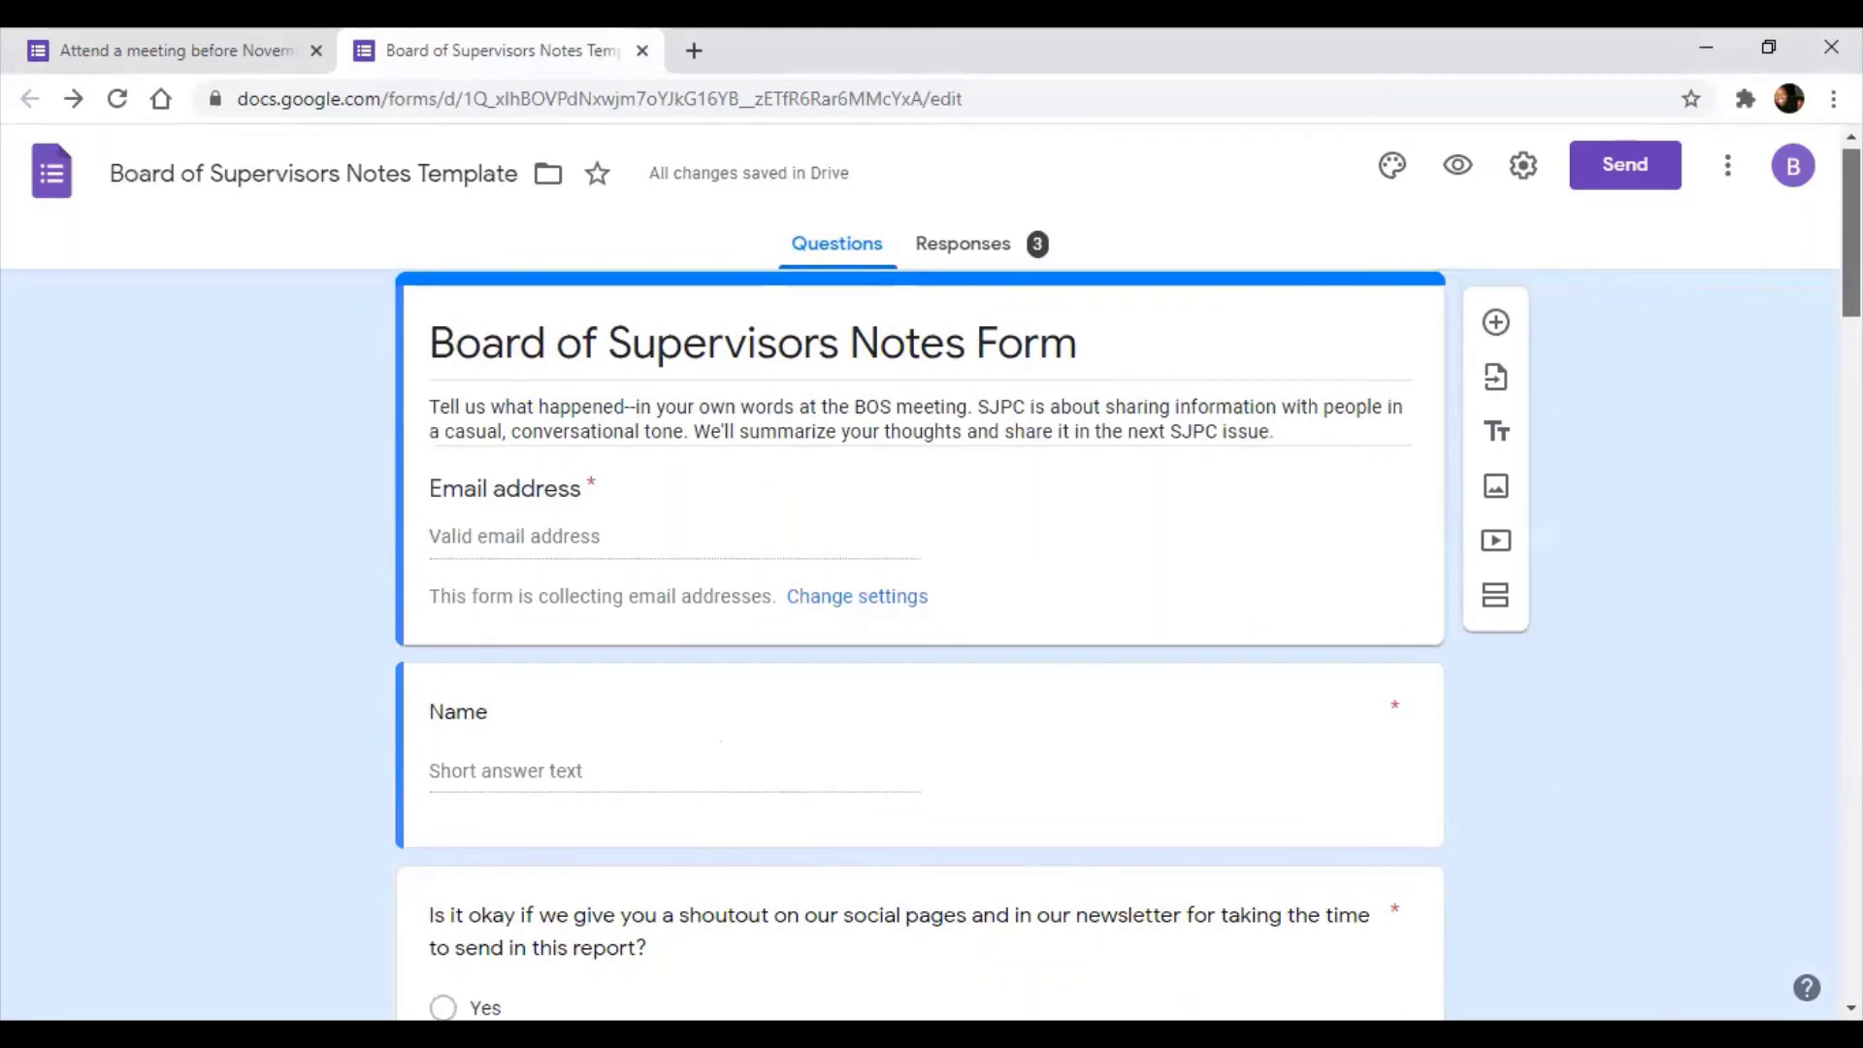
scroll(919, 640, down, 4)
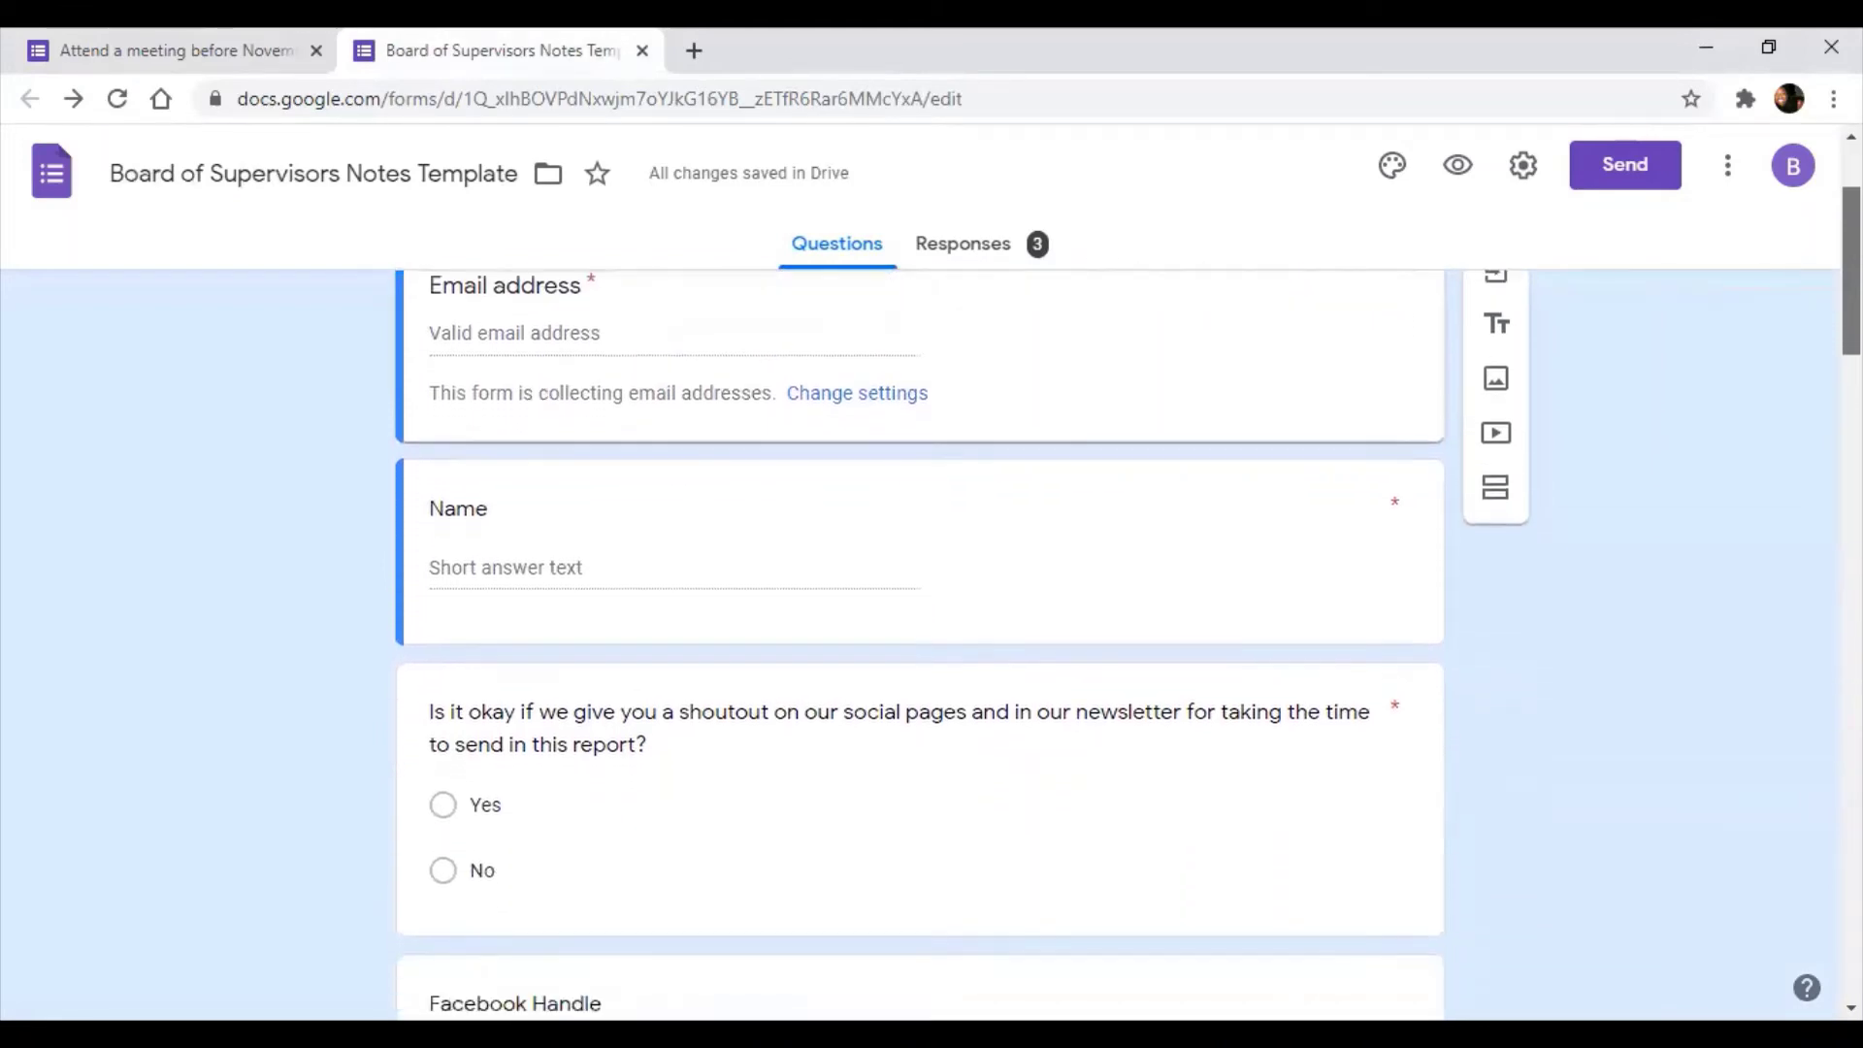
scroll(1007, 376, down, 2)
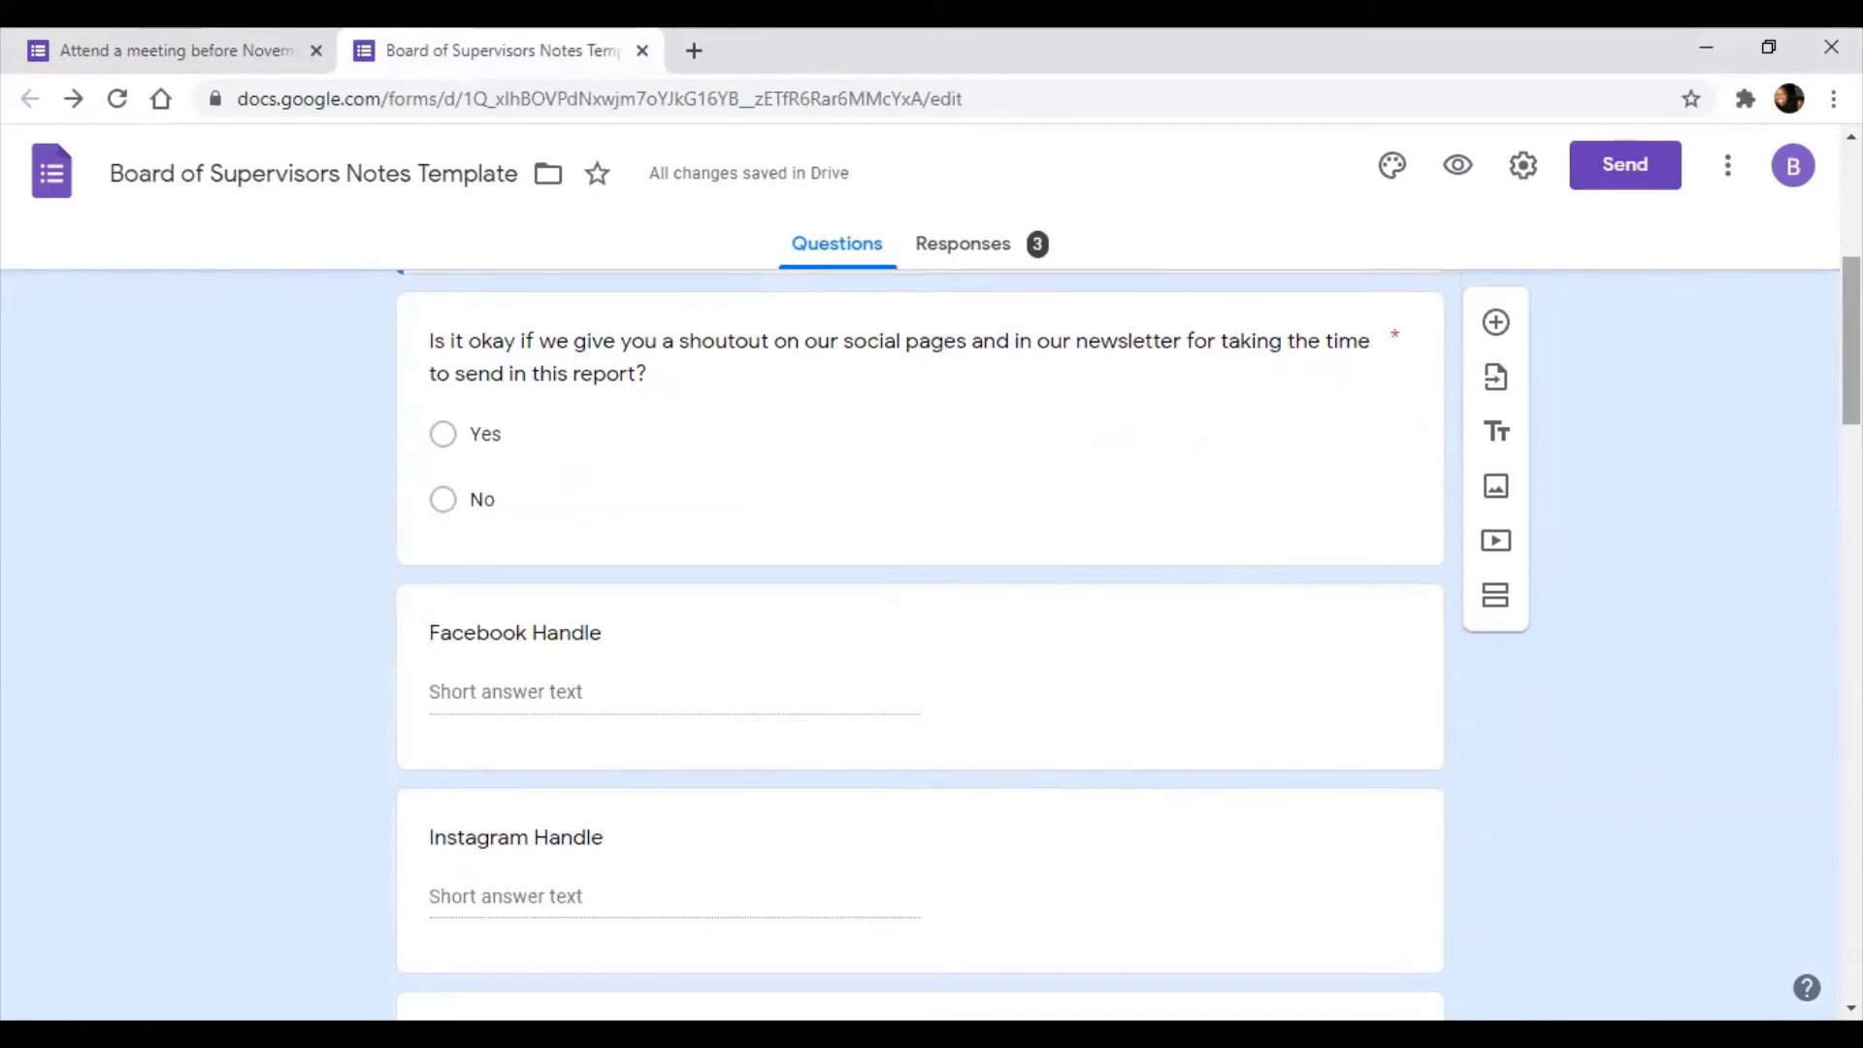
scroll(1851, 349, down, 1)
scroll(920, 640, down, 5)
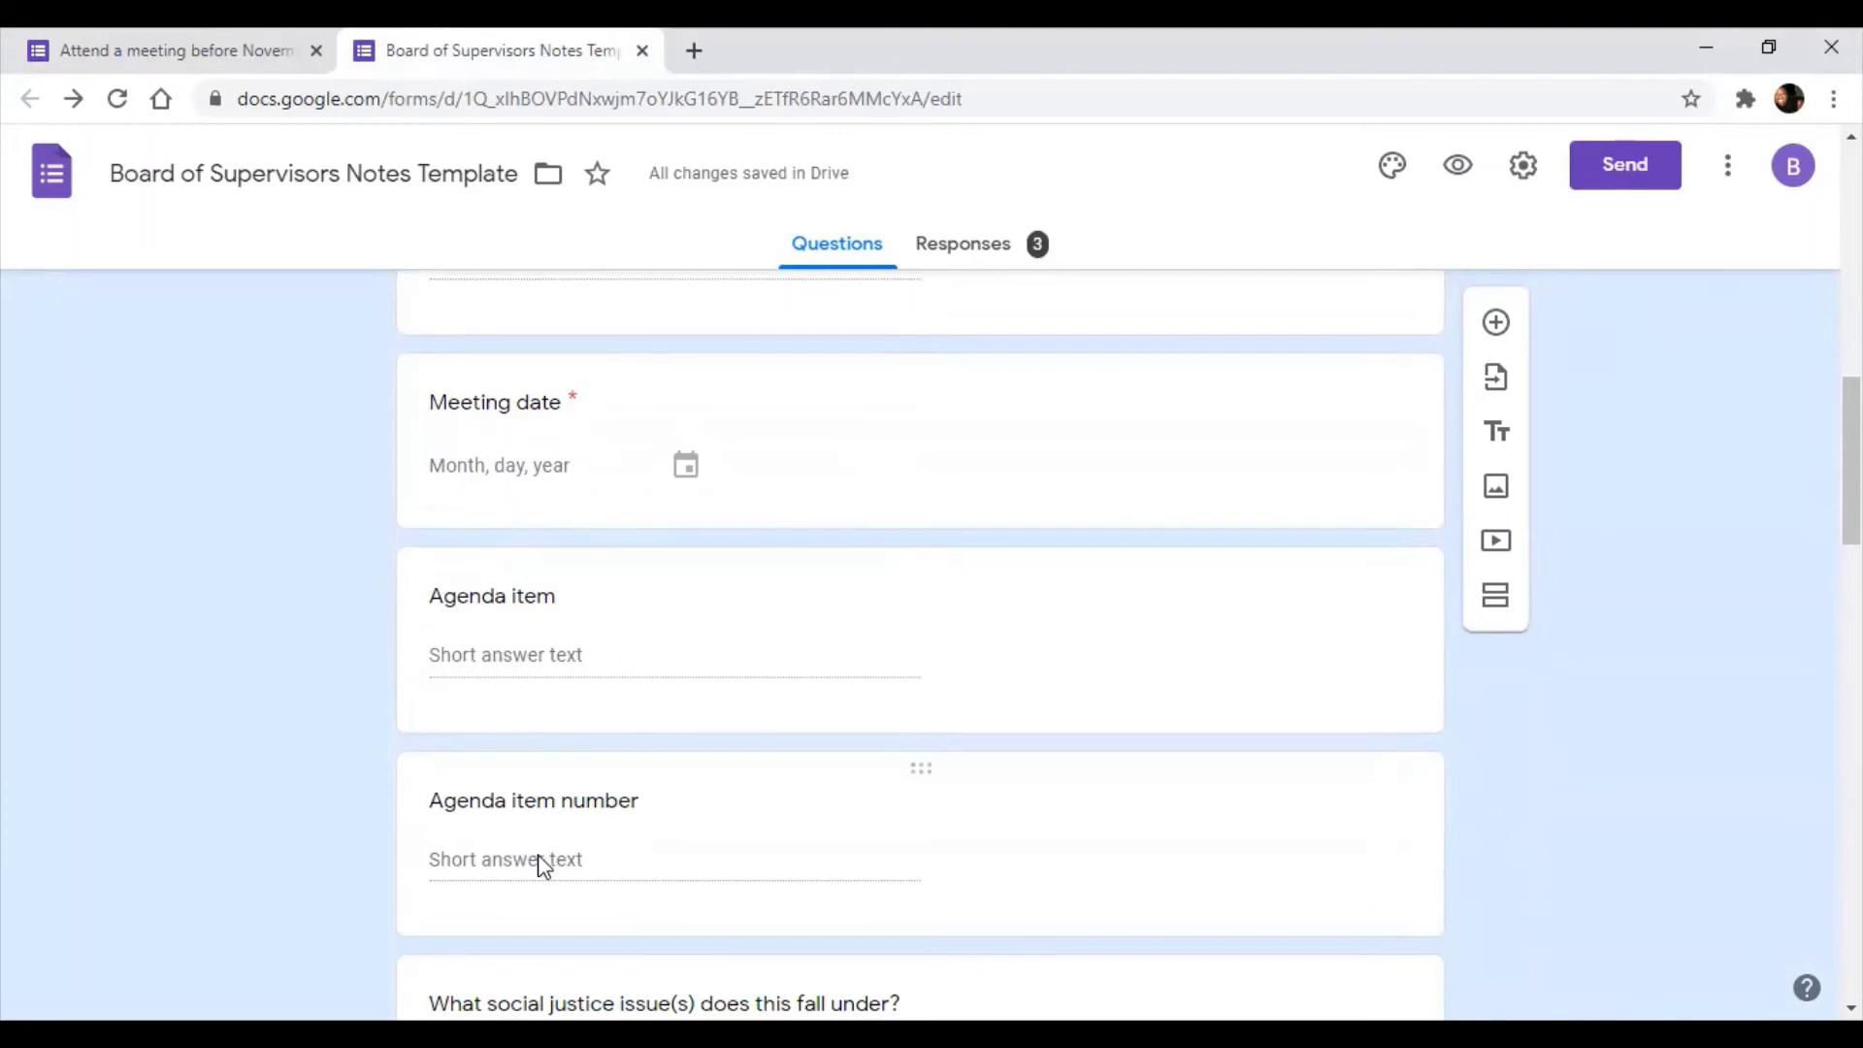
scroll(920, 640, down, 4)
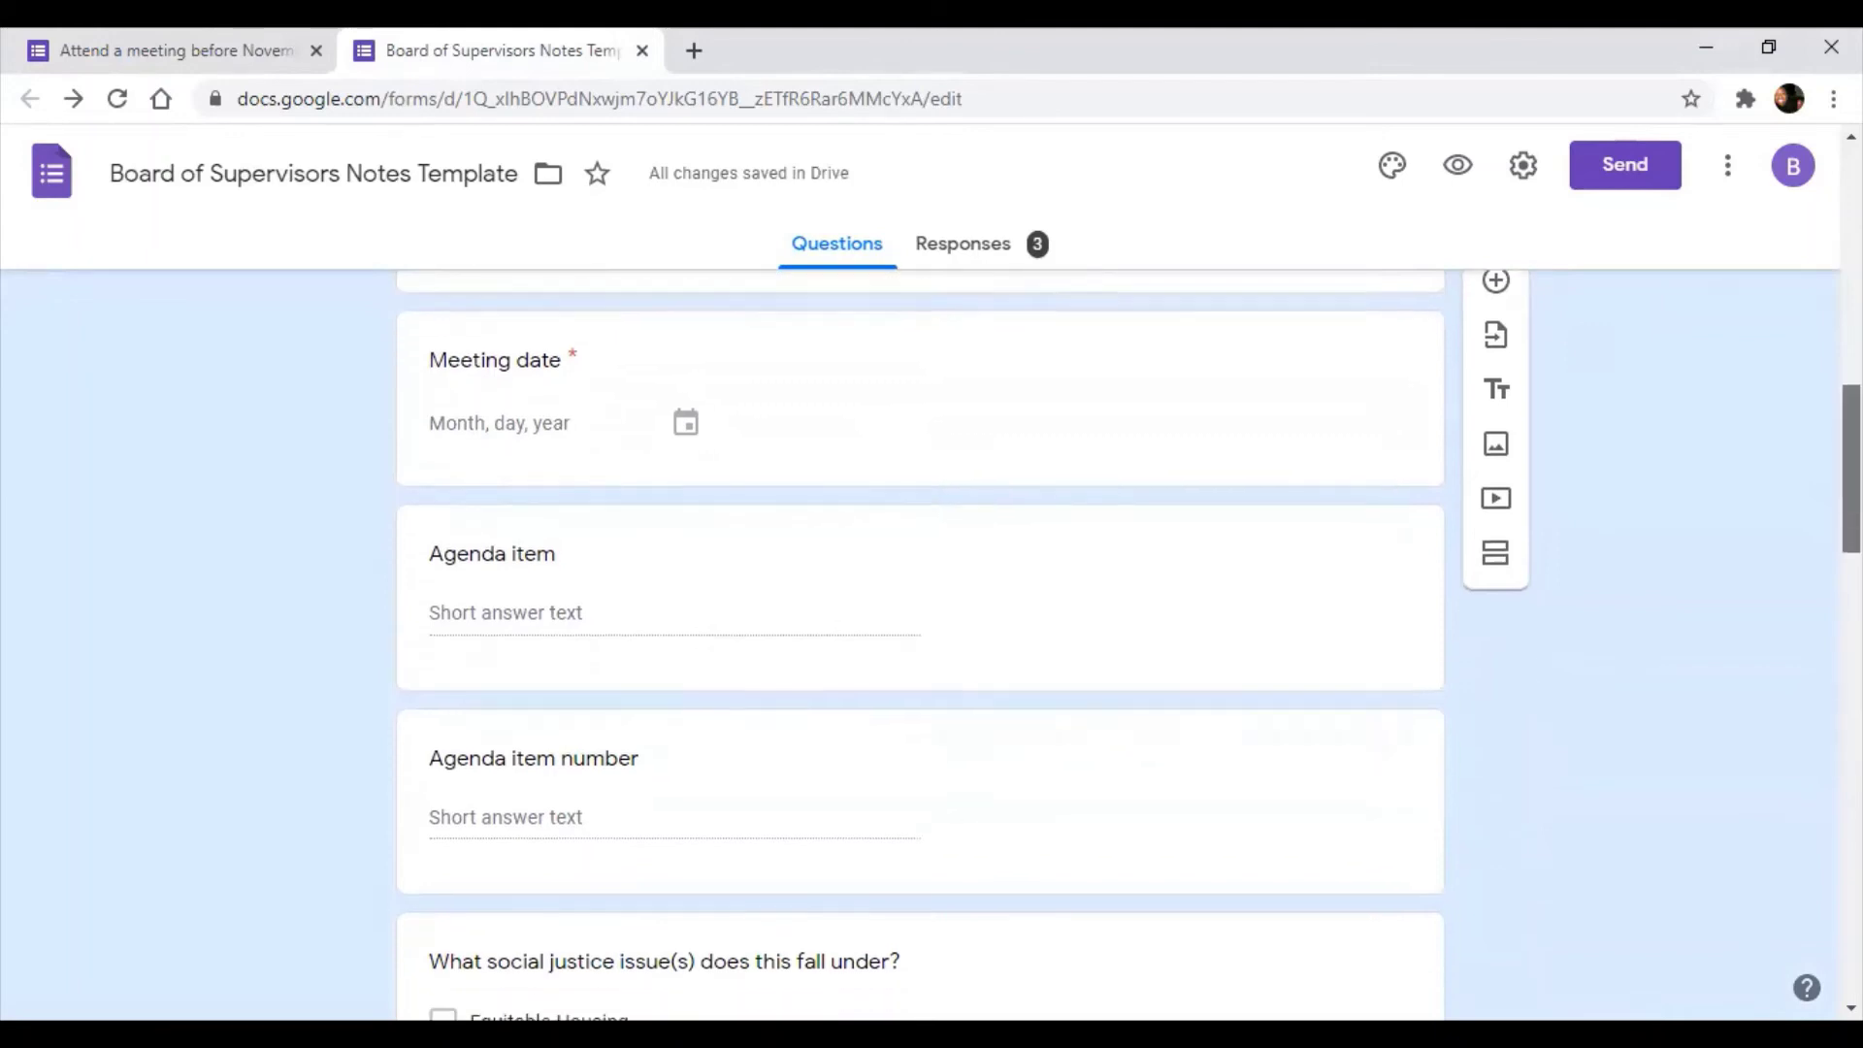
scroll(920, 640, down, 2)
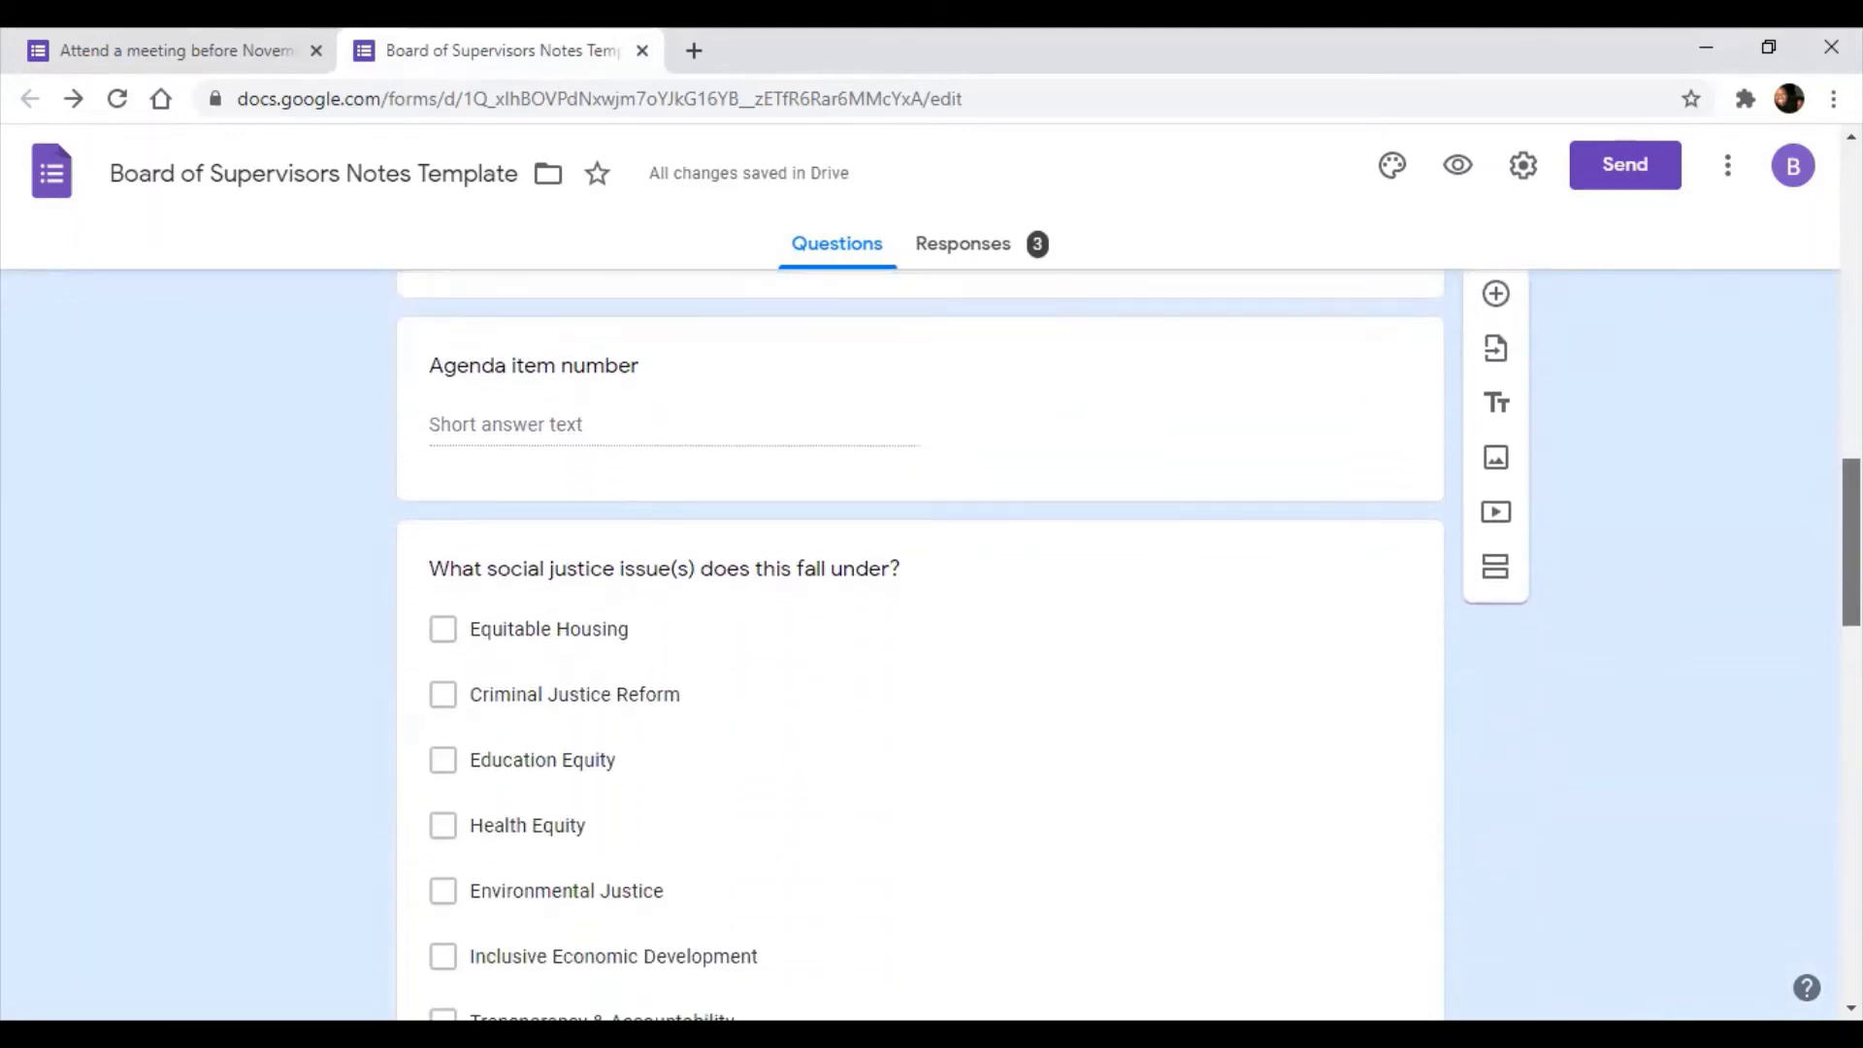
scroll(1186, 684, down, 1)
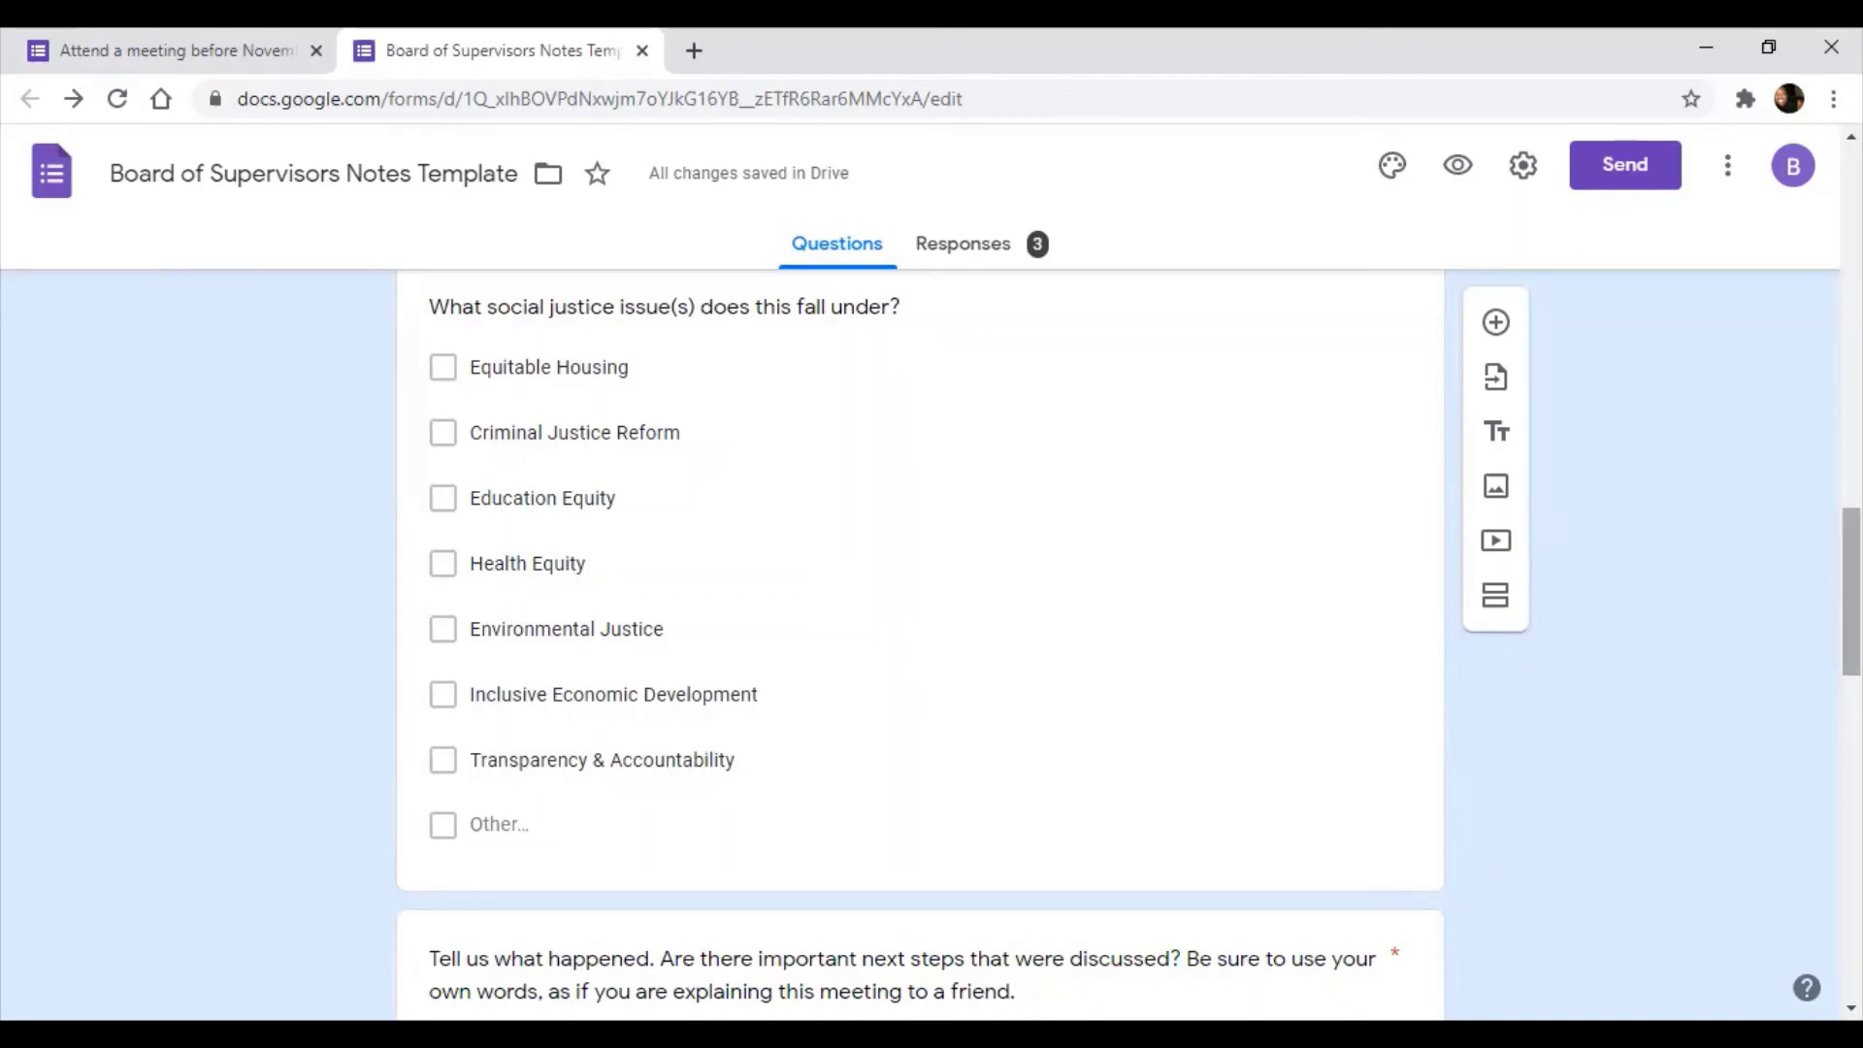
drag(1852, 592, 1852, 693)
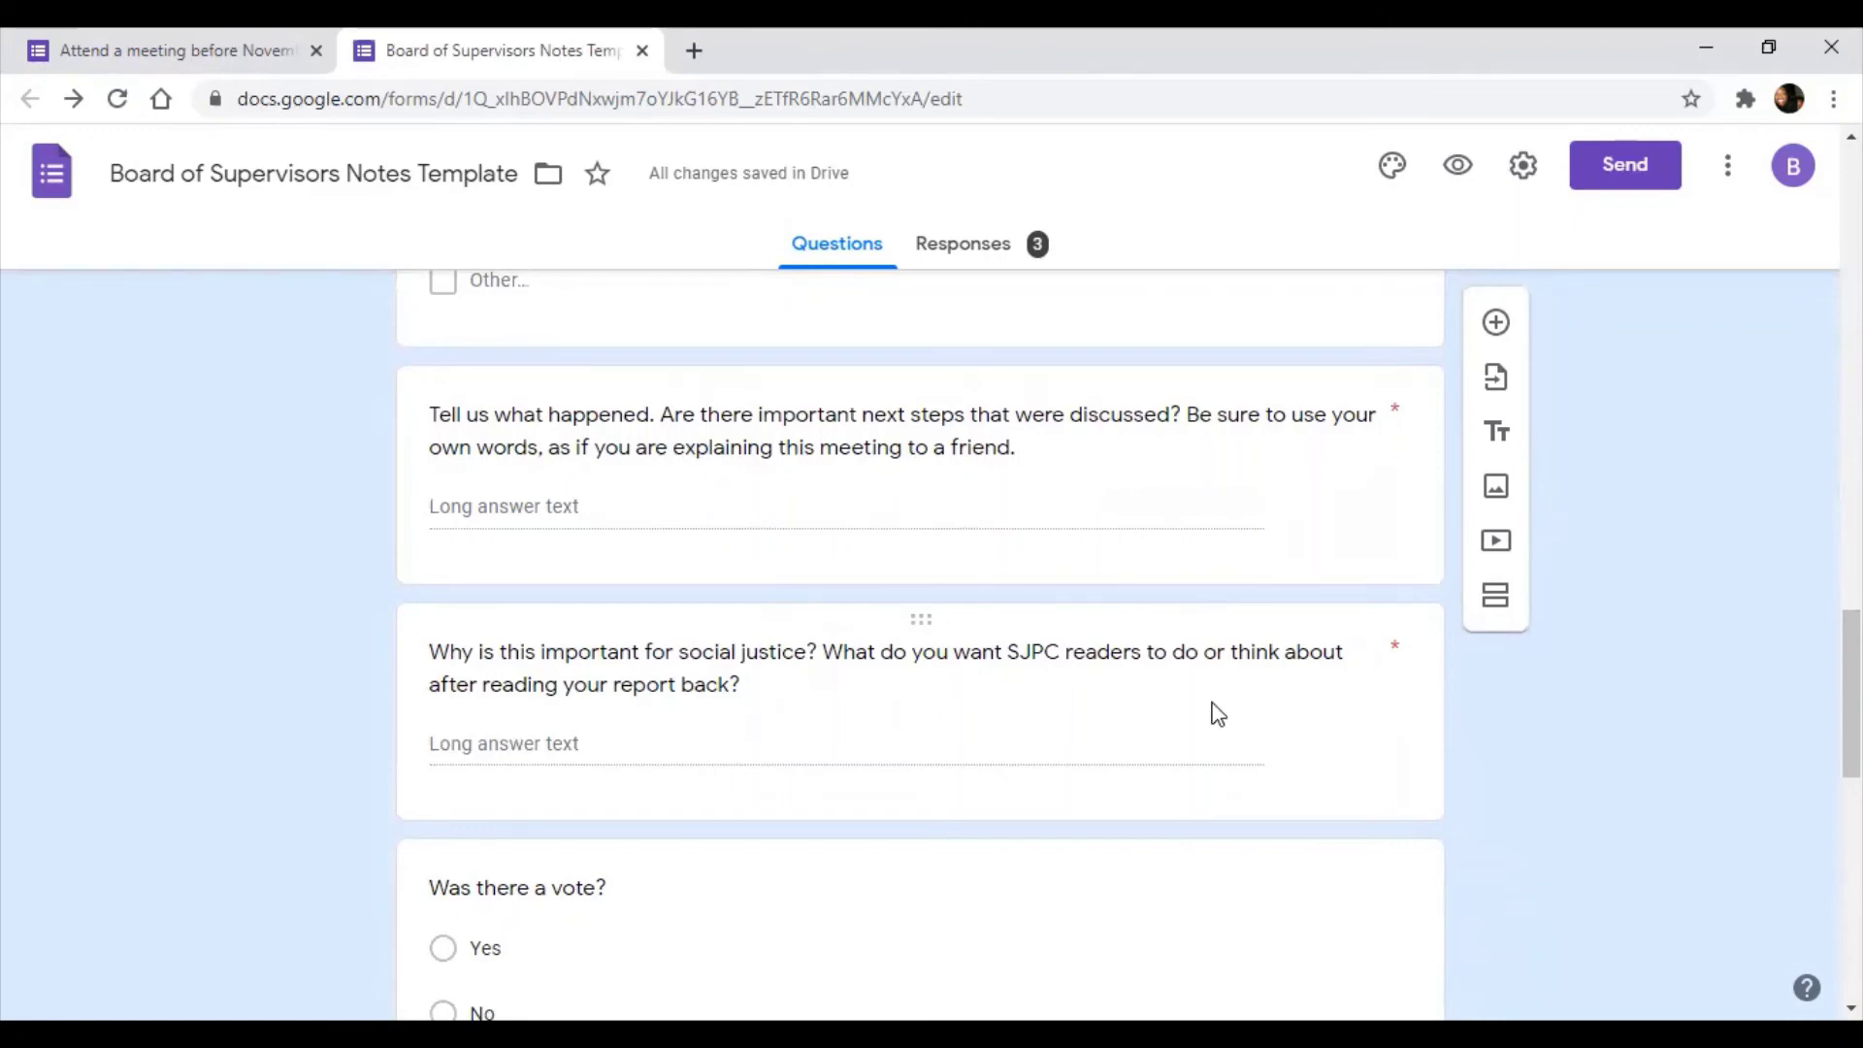
- Scroll past the voting-members grid and vote result question to the final Quotes/Random thoughts question
scroll(1125, 646, down, 4)
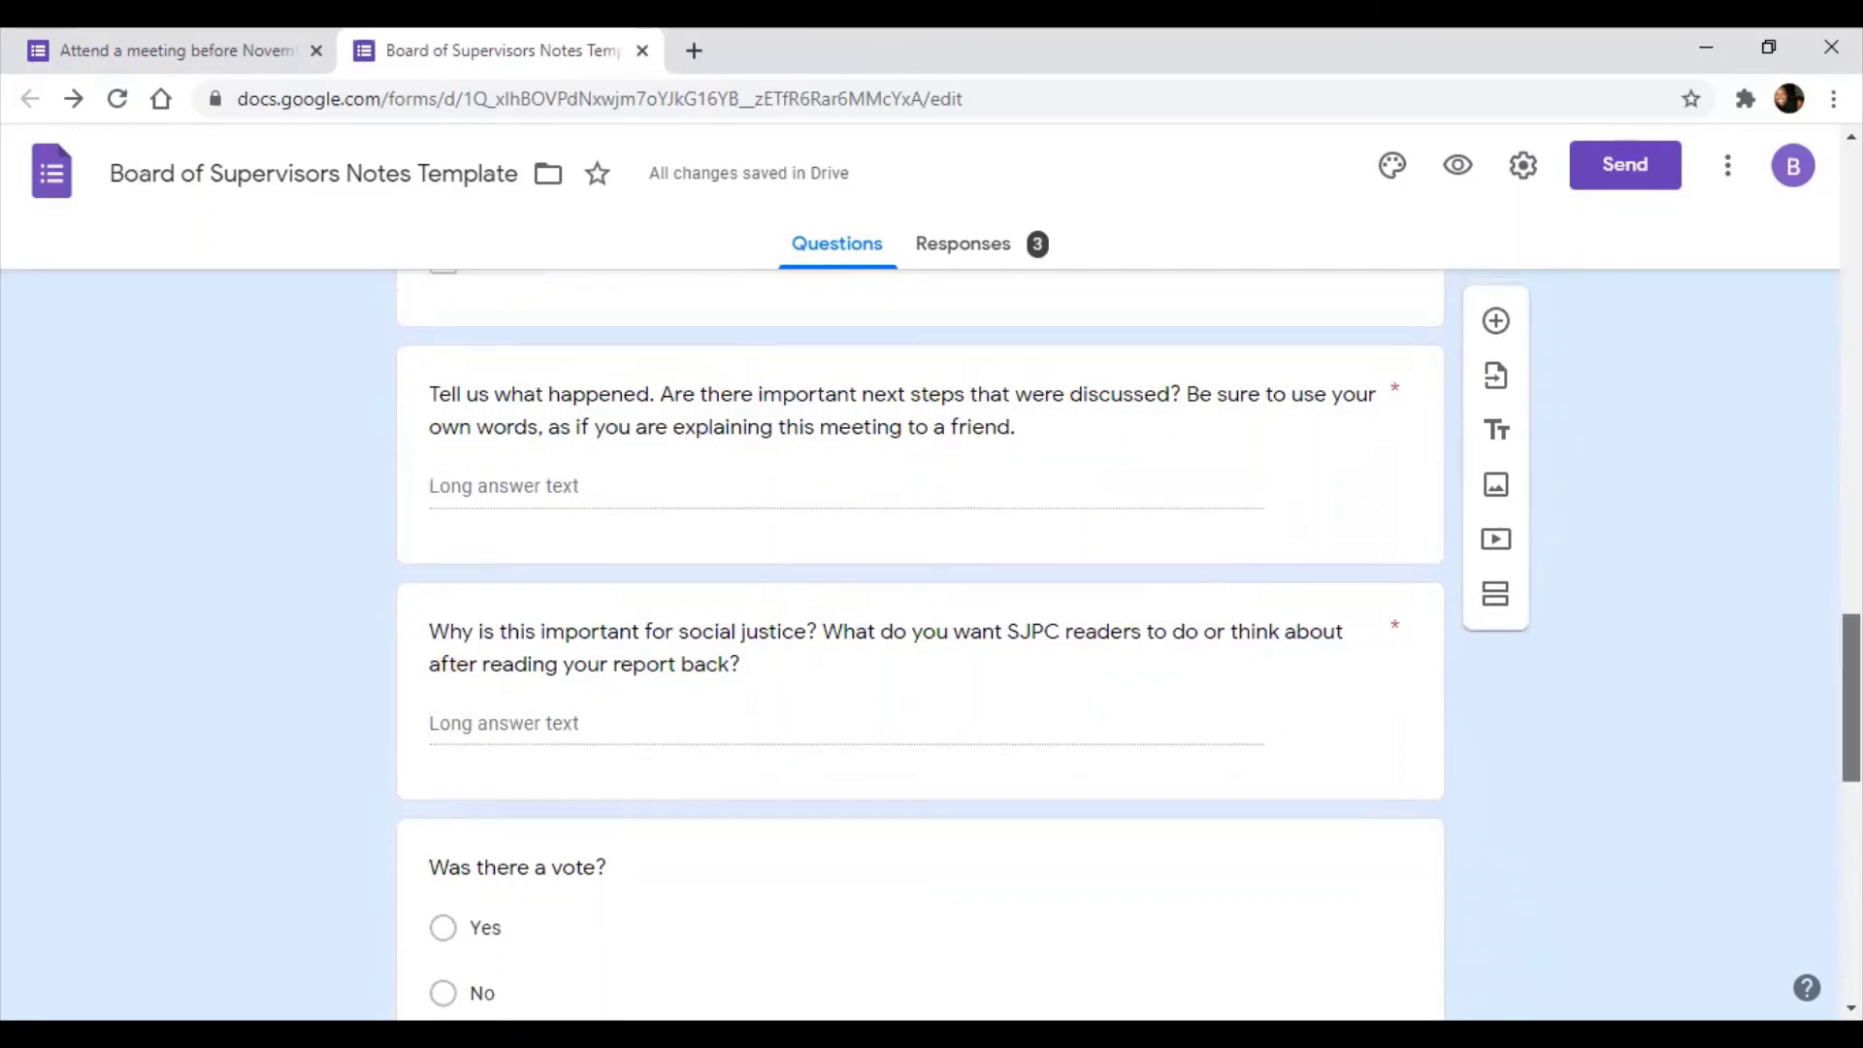
scroll(1125, 646, down, 2)
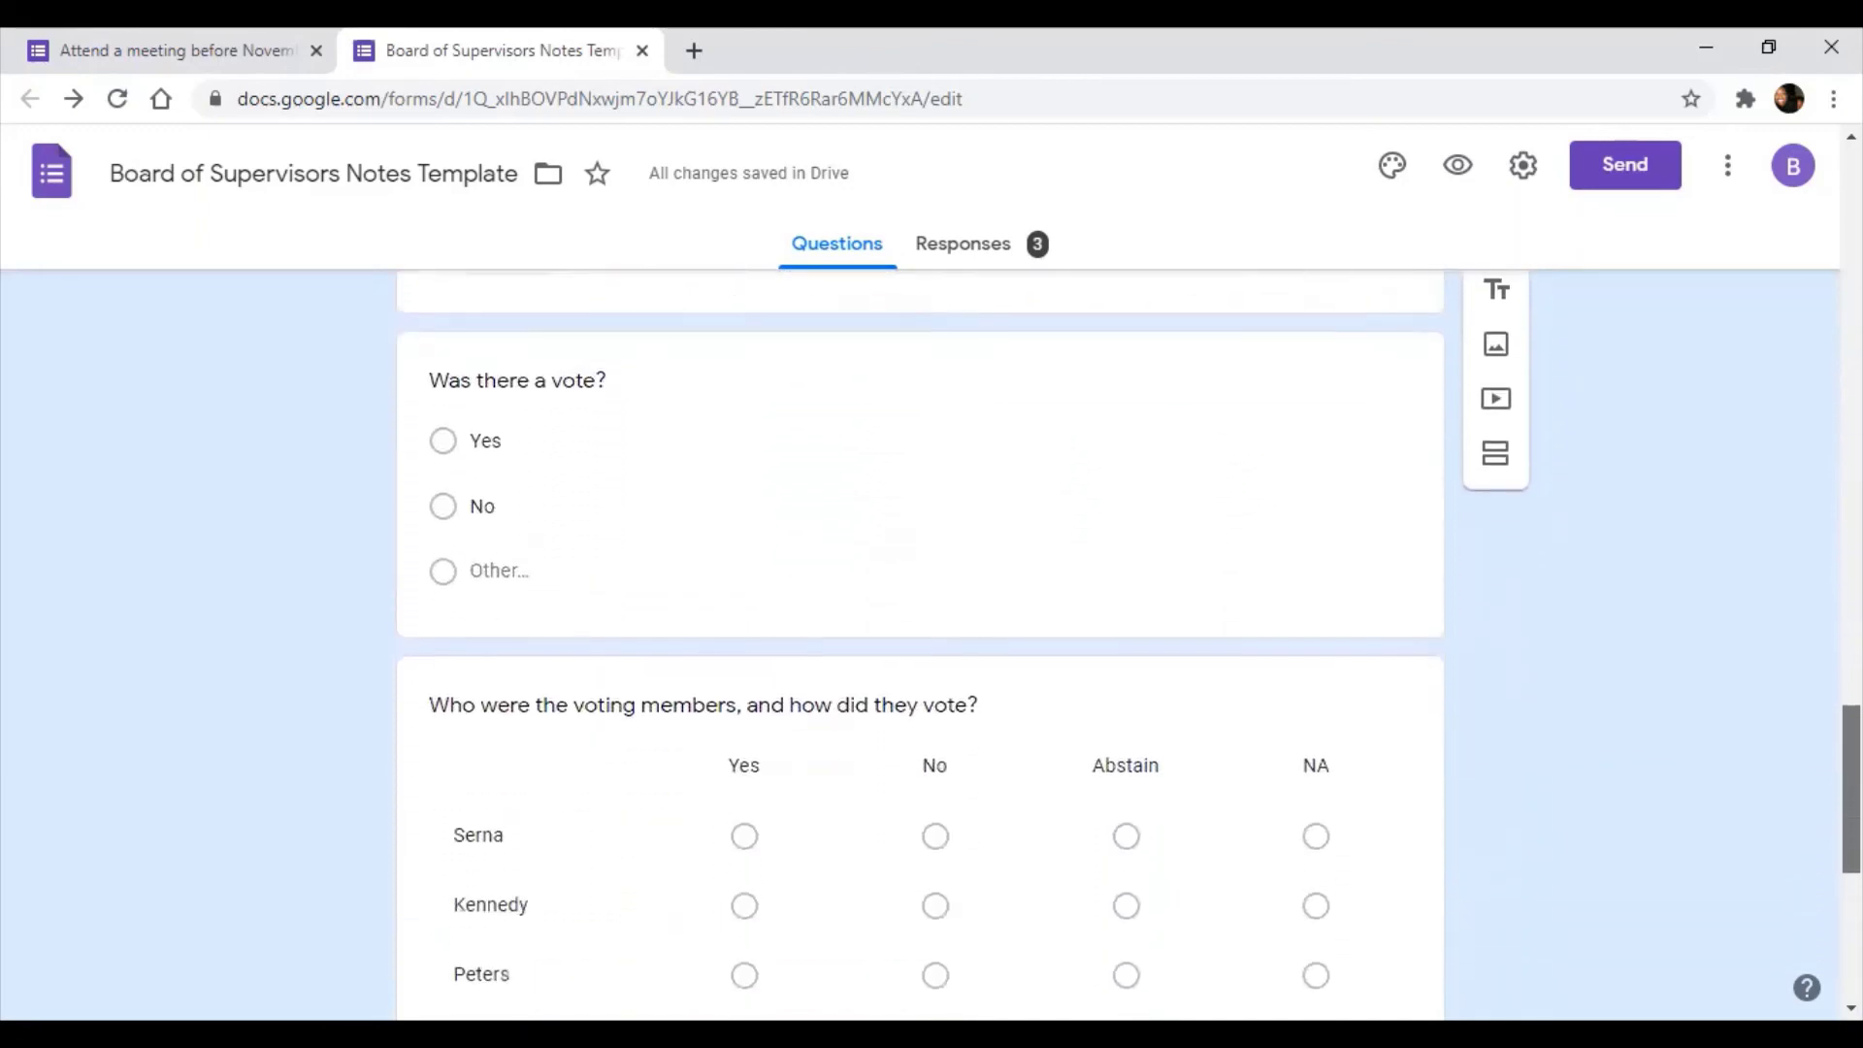
scroll(729, 344, down, 4)
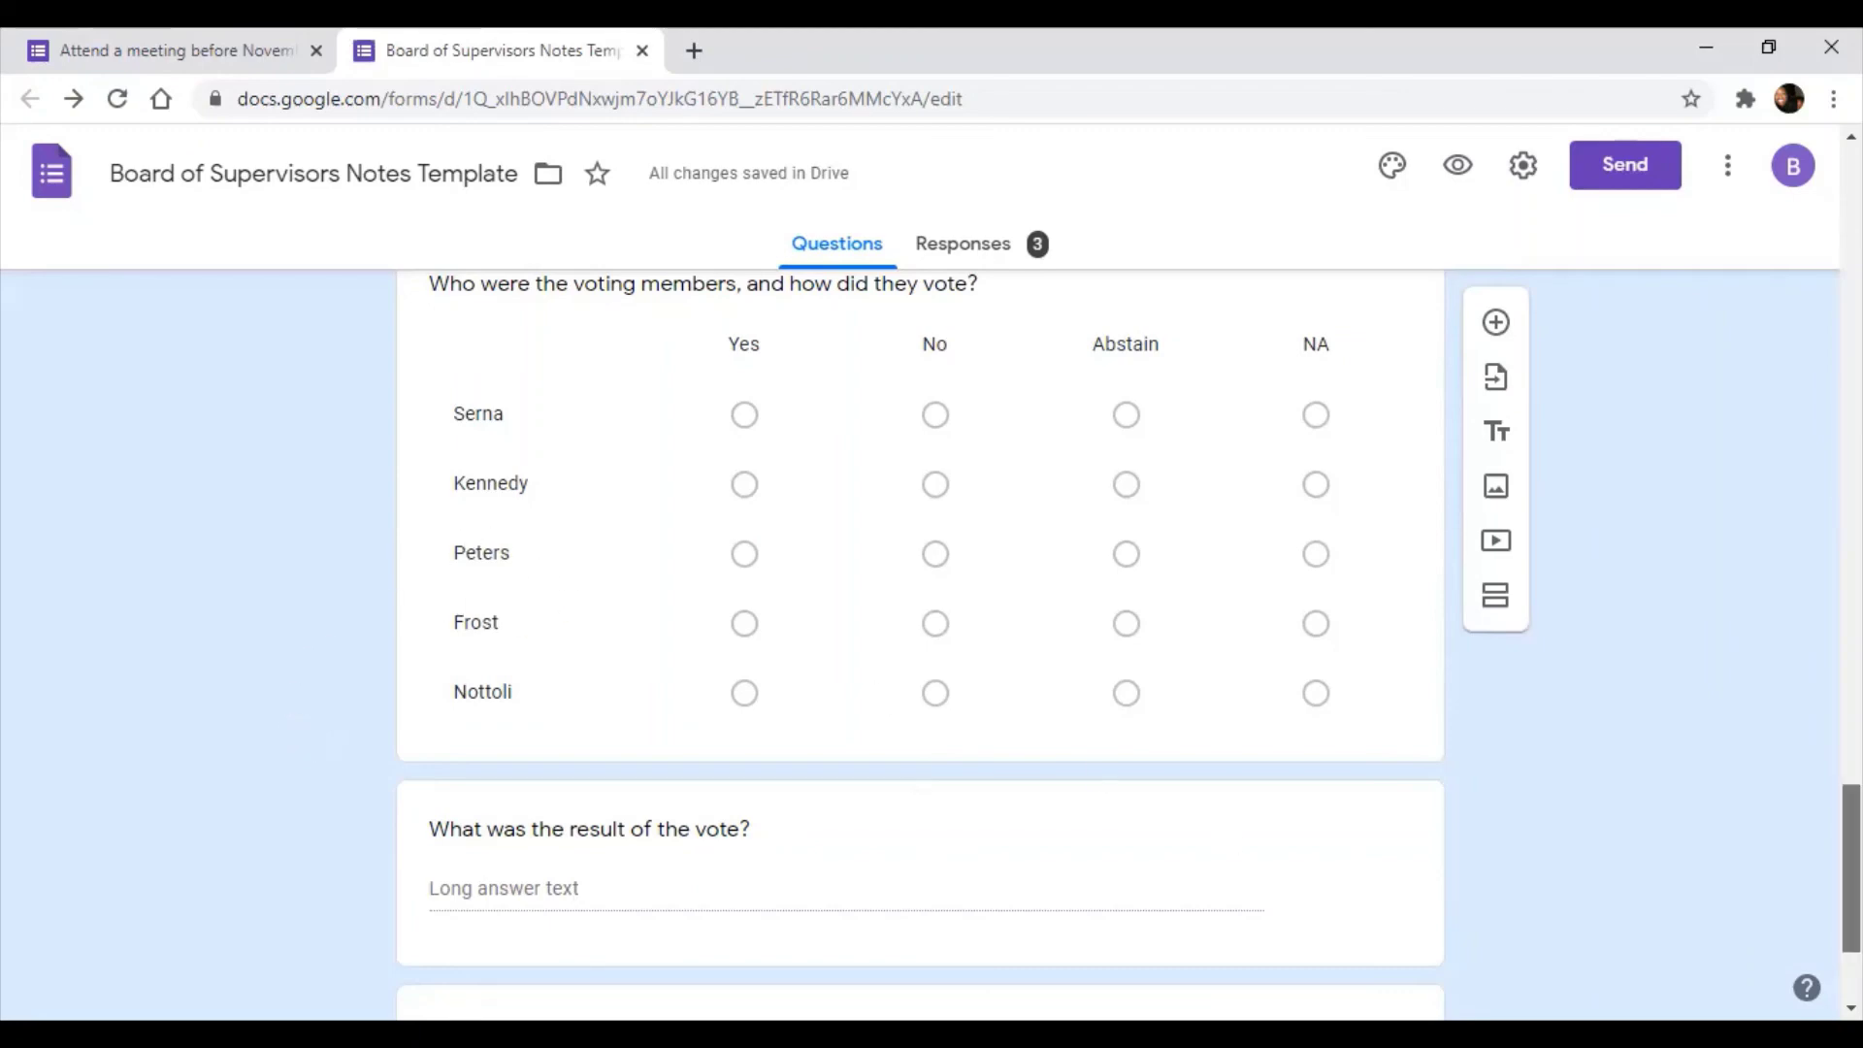
scroll(1851, 874, down, 2)
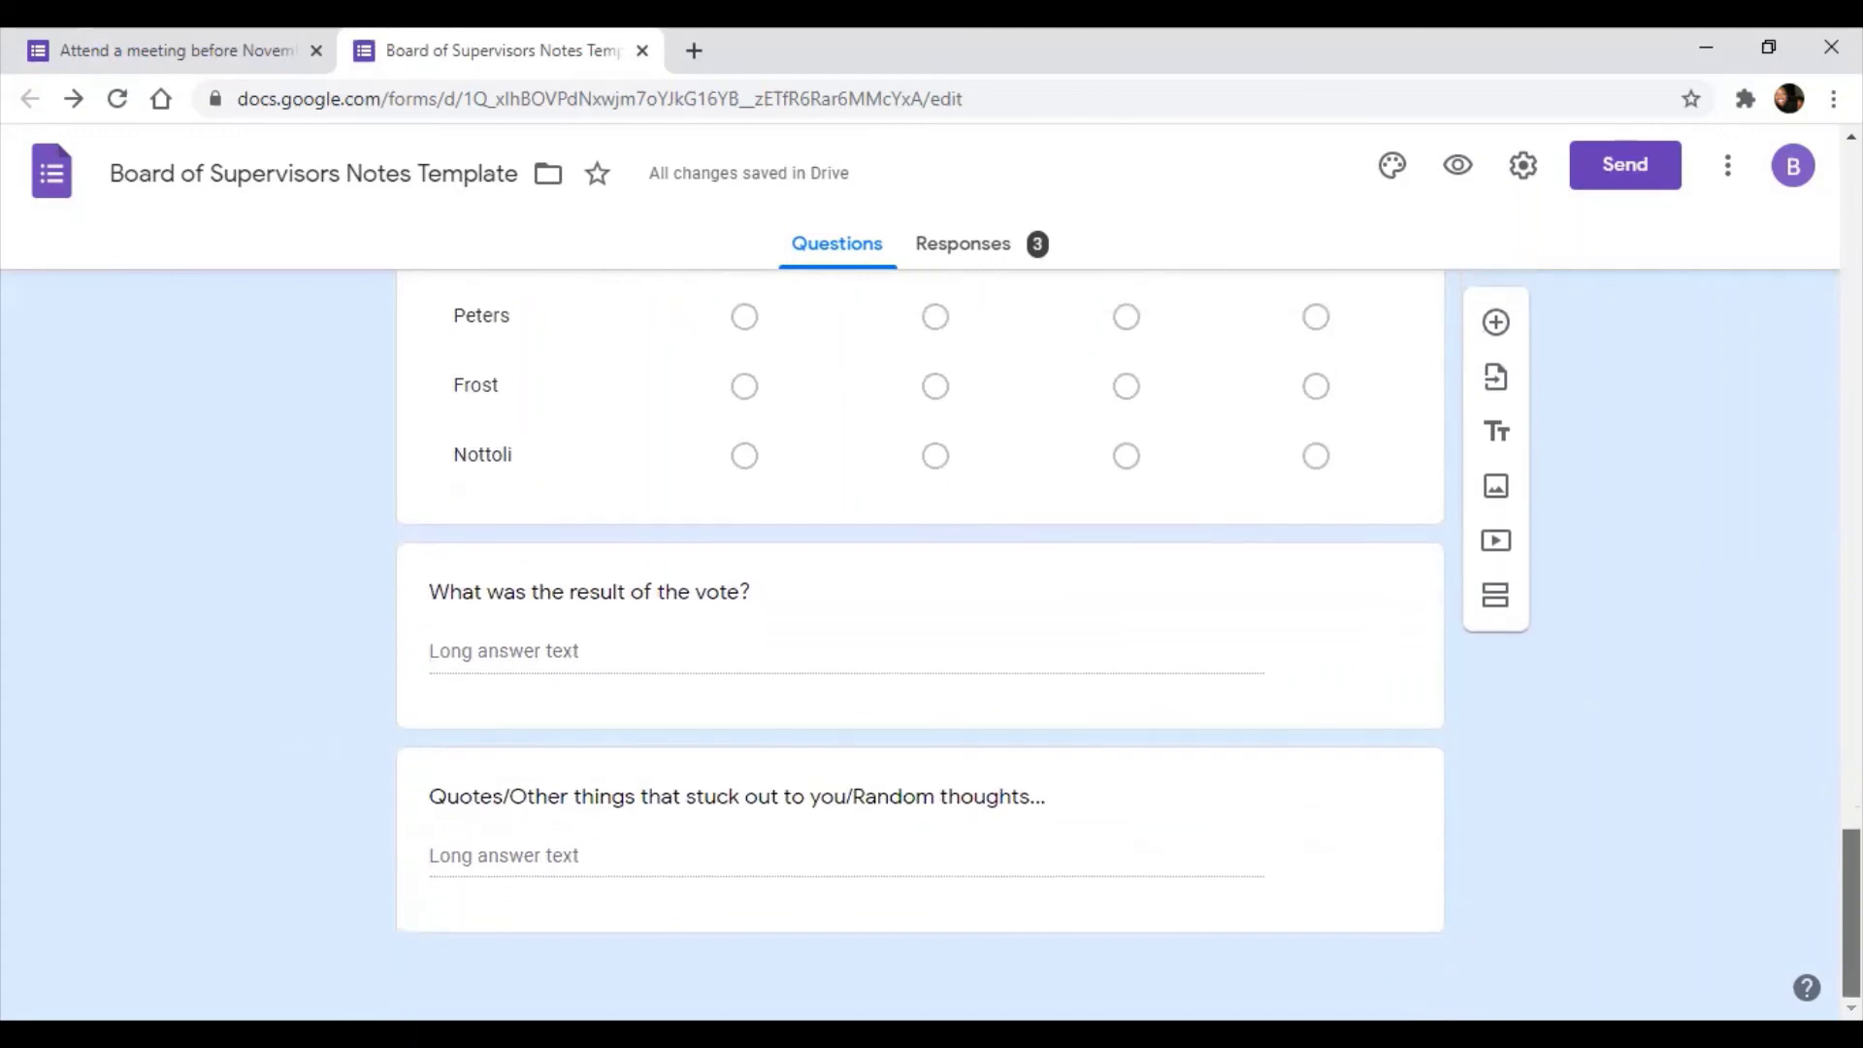